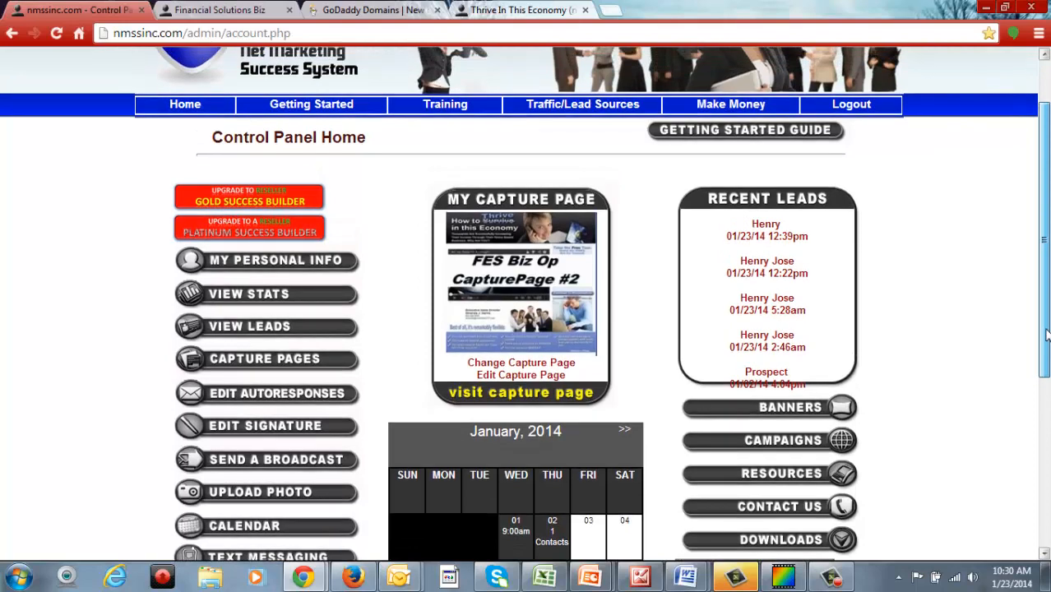
# Step: Preview the current primary capture page from the control panel home and close it again
pyautogui.moveTo(1046, 339); pyautogui.dragTo(1047, 362)
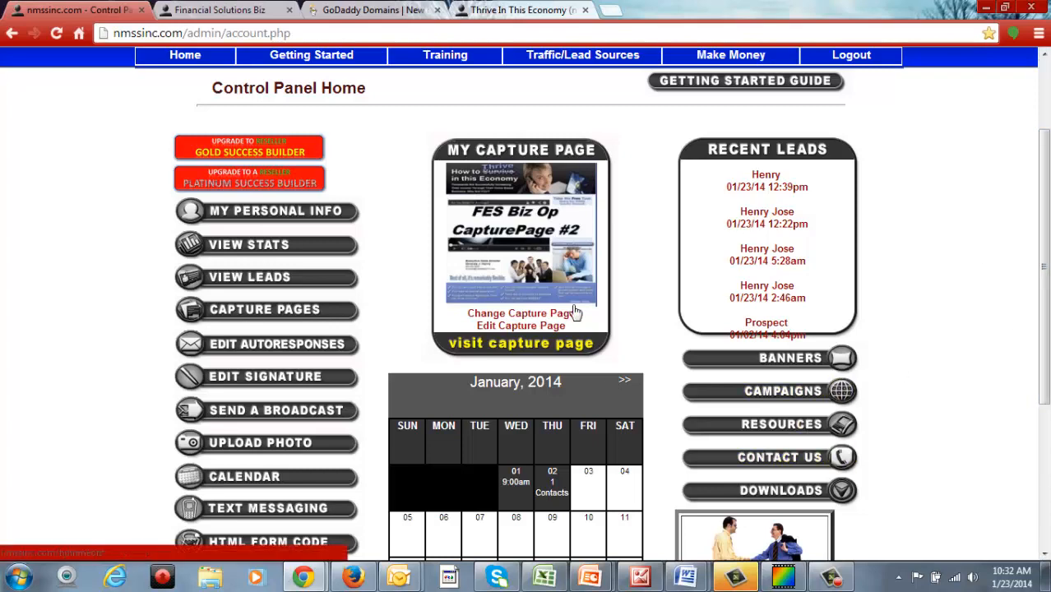
pyautogui.click(553, 271)
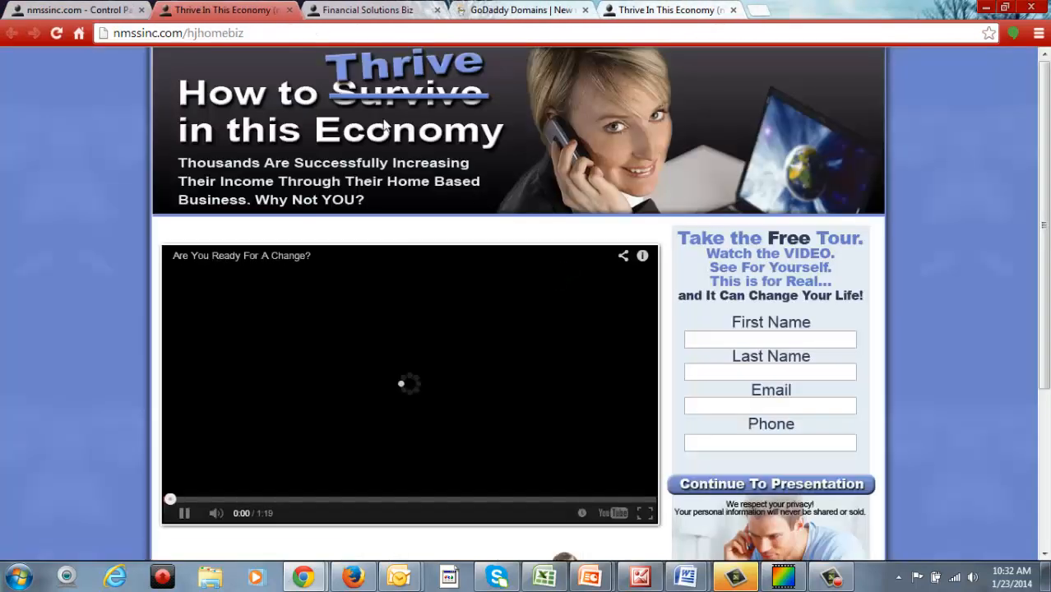
pyautogui.hotkey('ctrl', 'w')
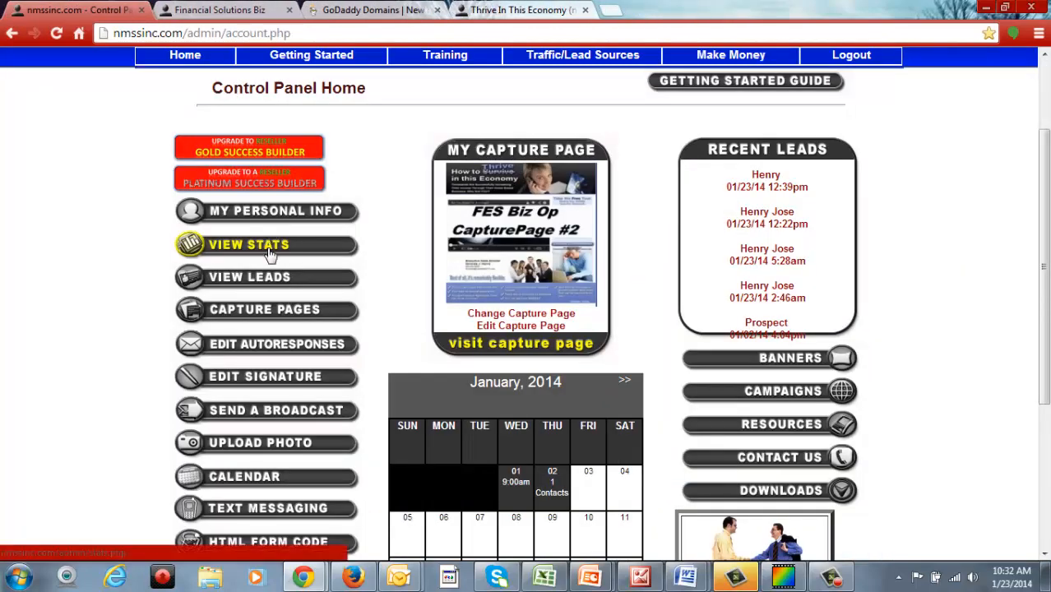
# Step: Open the capture pages list and preview the first FES Marketing sample page, pausing its video before closing it
pyautogui.click(272, 311)
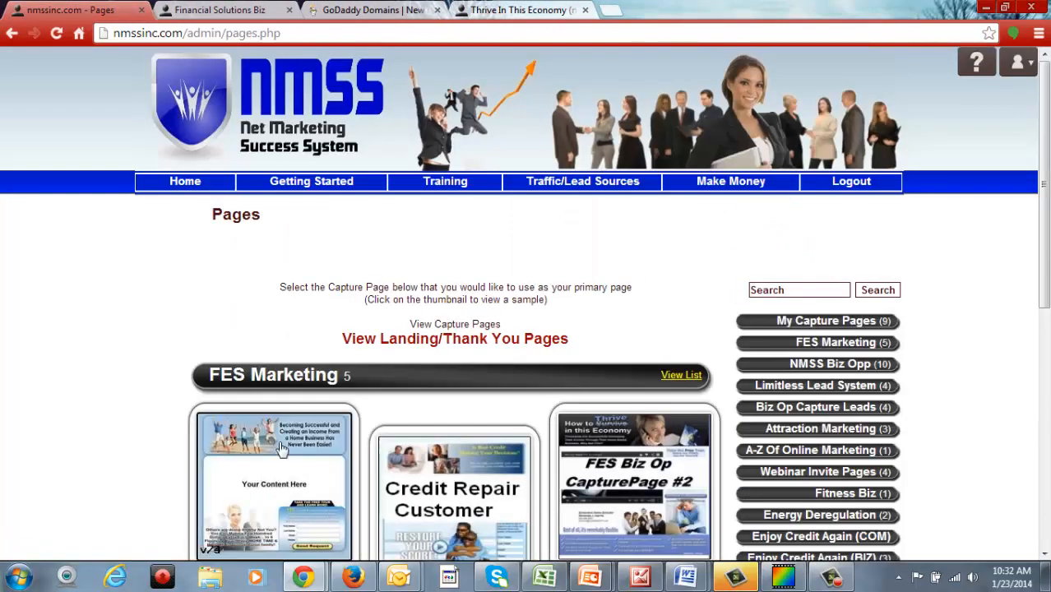
pyautogui.click(276, 450)
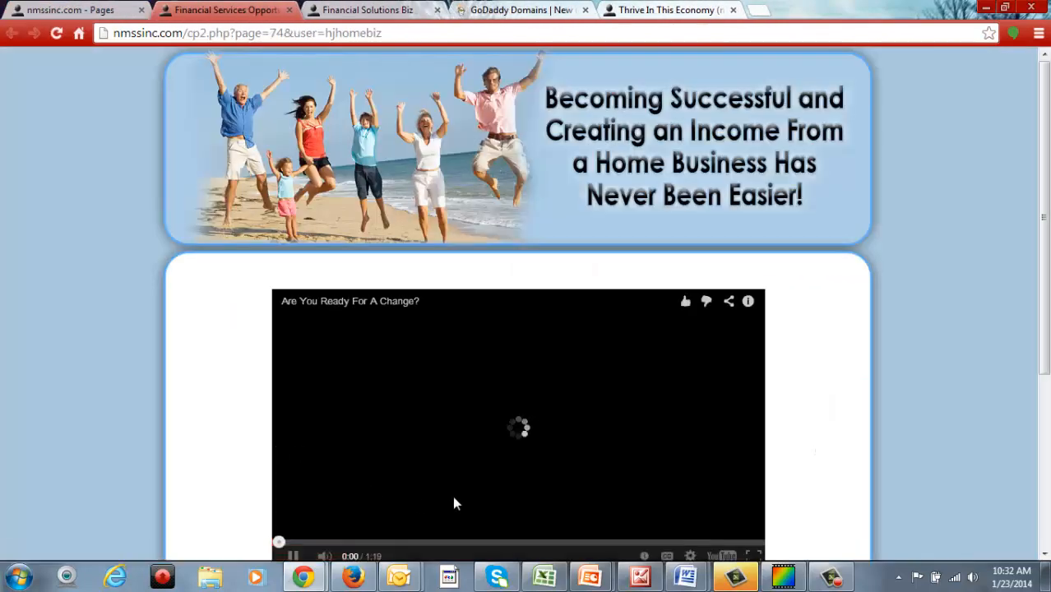
pyautogui.click(453, 501)
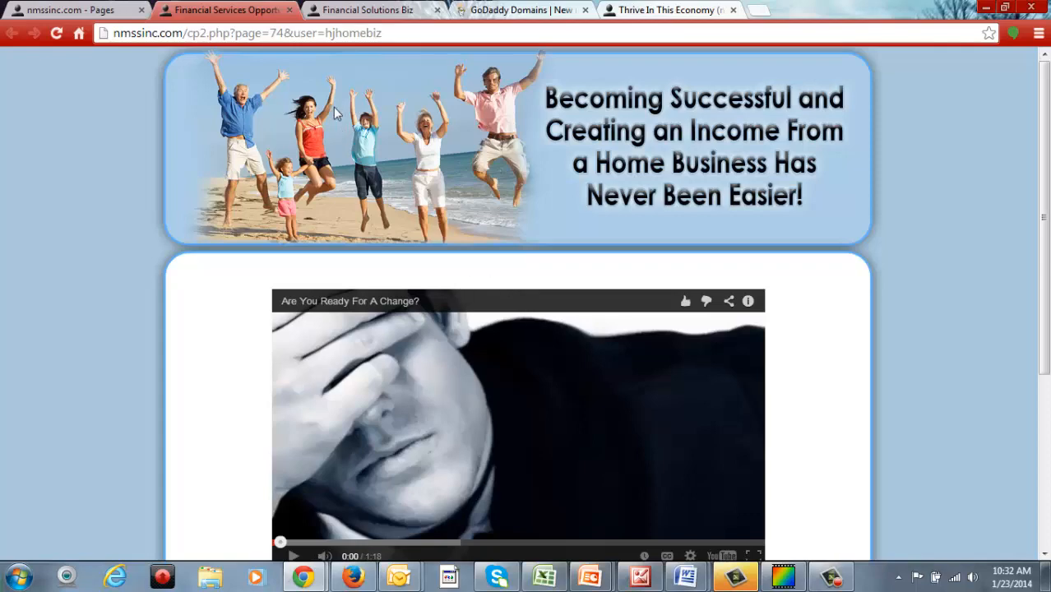
pyautogui.click(291, 12)
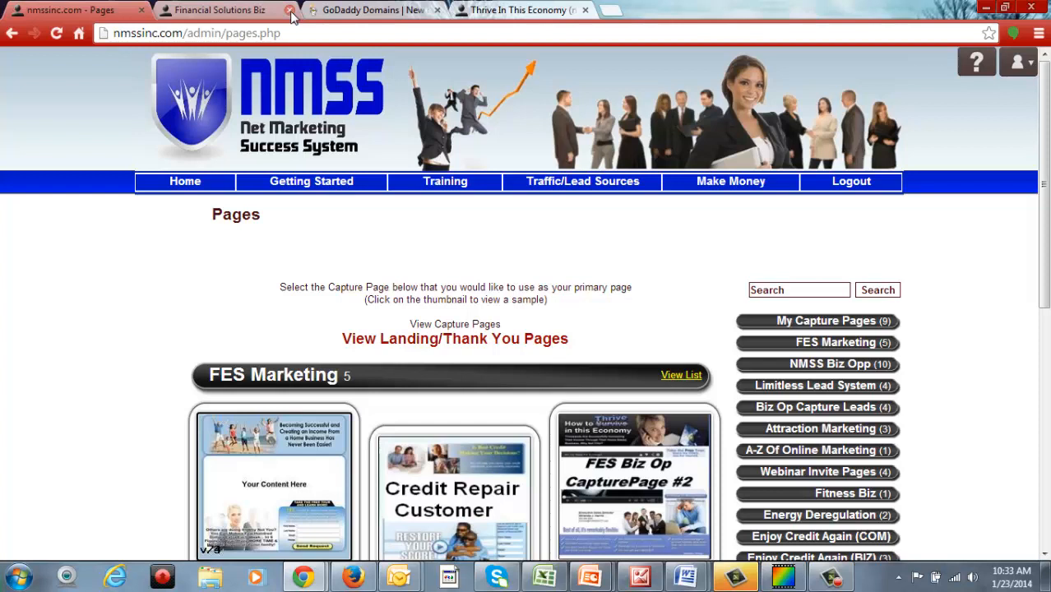
# Step: Switch to the GoDaddy site and begin a domain search with "hj"
pyautogui.click(358, 11)
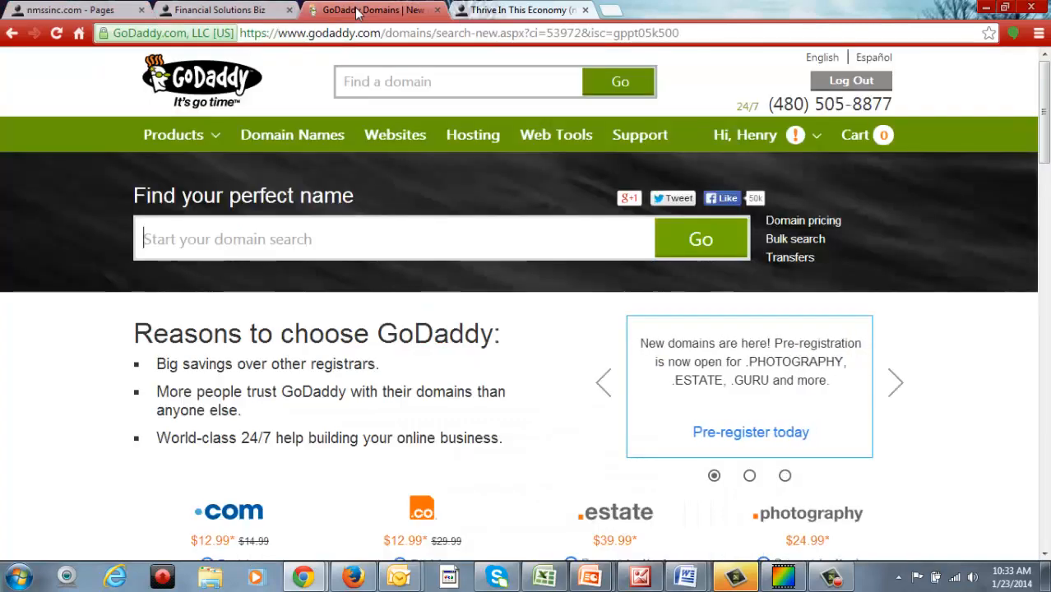
pyautogui.click(392, 97)
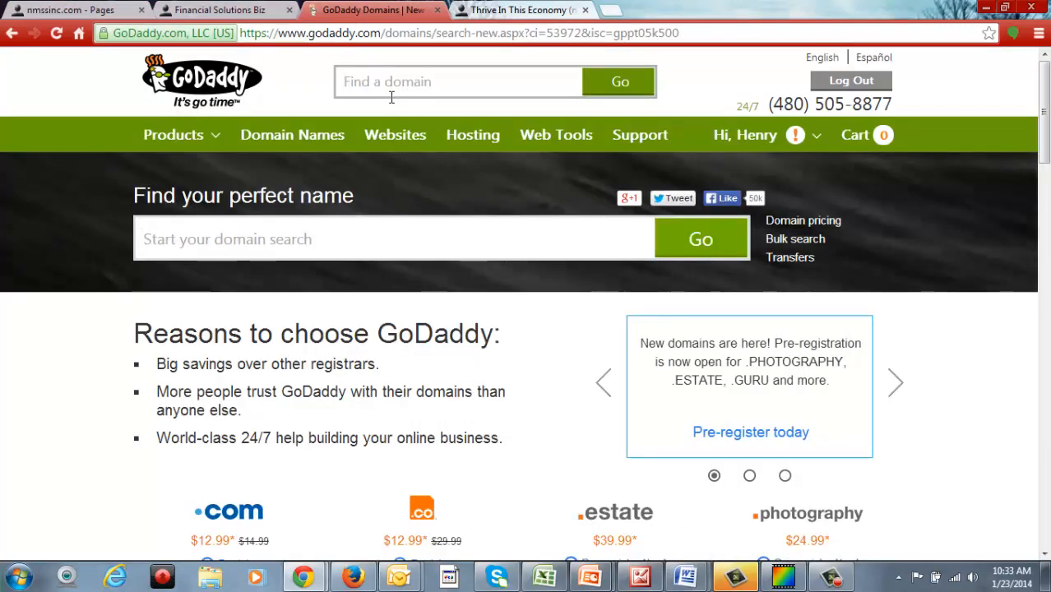
pyautogui.write('hj')
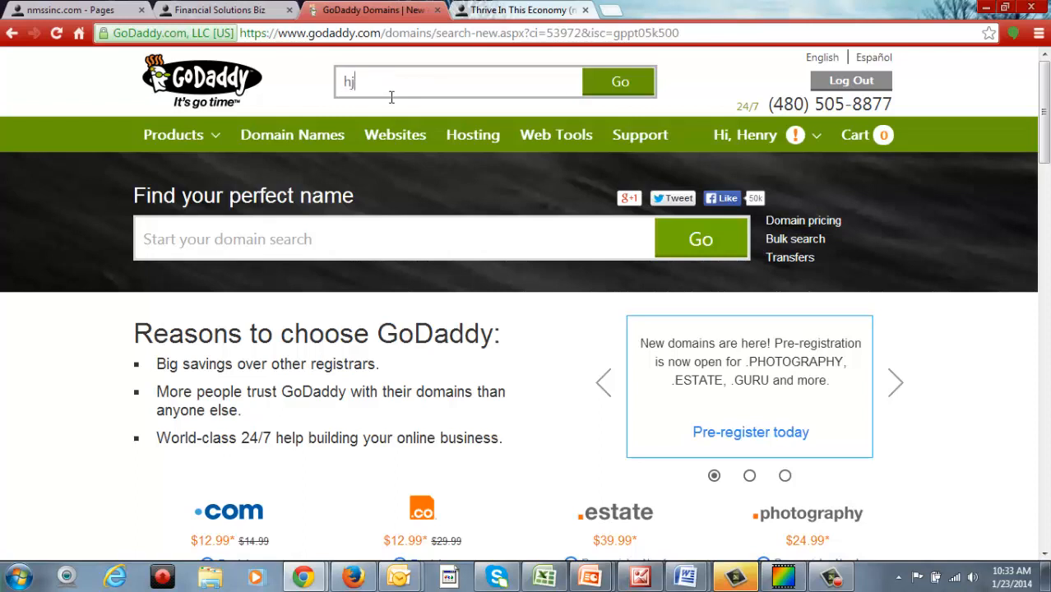
pyautogui.write('financia')
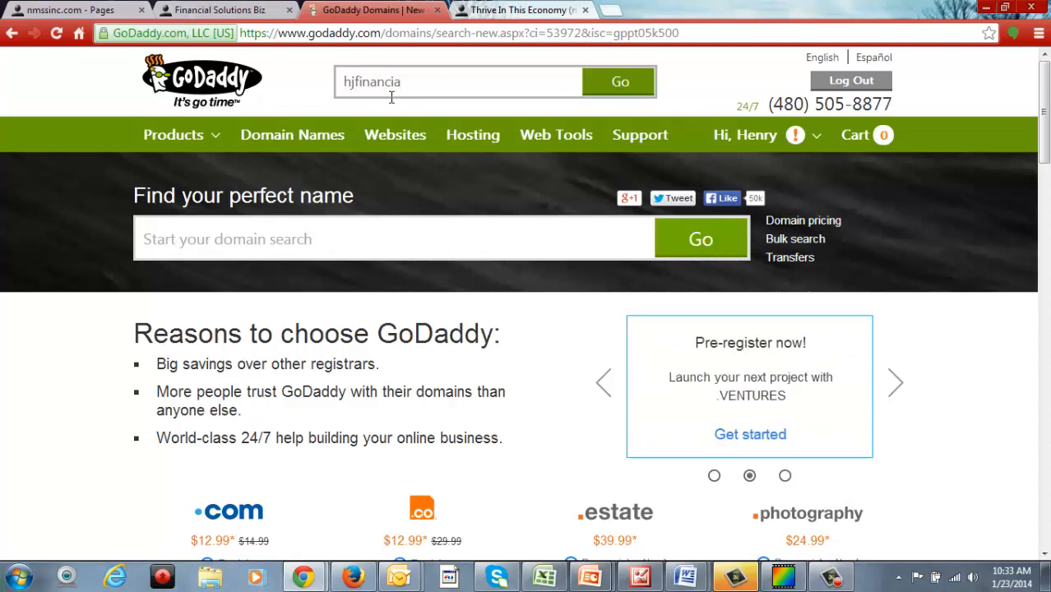
pyautogui.press('BackSpace')
pyautogui.press('BackSpace')
pyautogui.press('BackSpace')
pyautogui.press('BackSpace')
pyautogui.press('BackSpace')
pyautogui.press('BackSpace')
pyautogui.press('BackSpace')
pyautogui.press('BackSpace')
# Step: Complete the domain name as "hjcreditrestorationbiz" and search for its availability
pyautogui.write('creditrestoration')
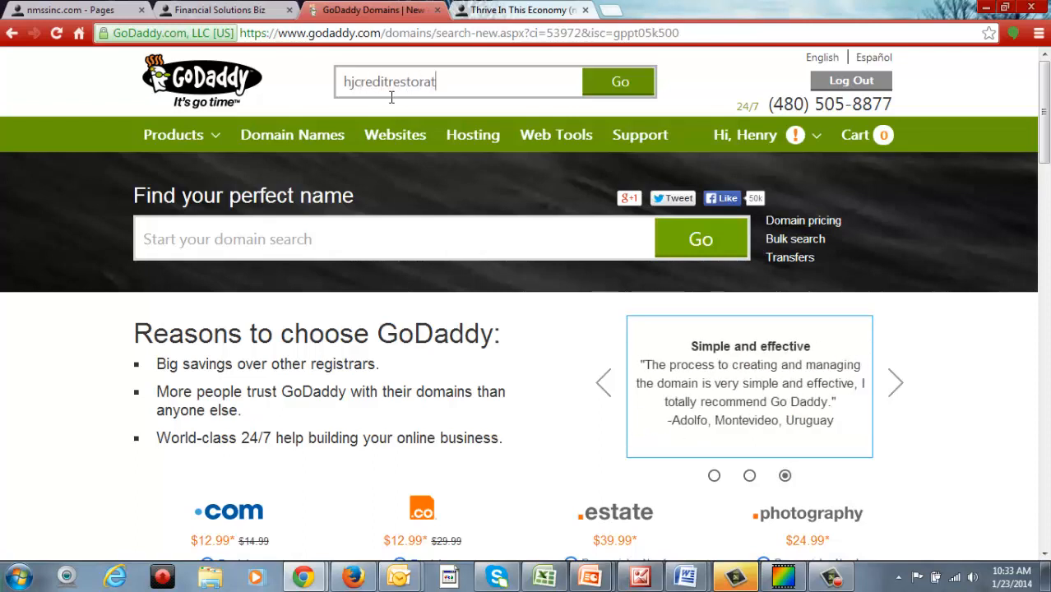
pyautogui.press('BackSpace')
pyautogui.write('oppo')
pyautogui.press('BackSpace')
pyautogui.press('BackSpace')
pyautogui.press('BackSpace')
pyautogui.press('BackSpace')
pyautogui.write('oppo')
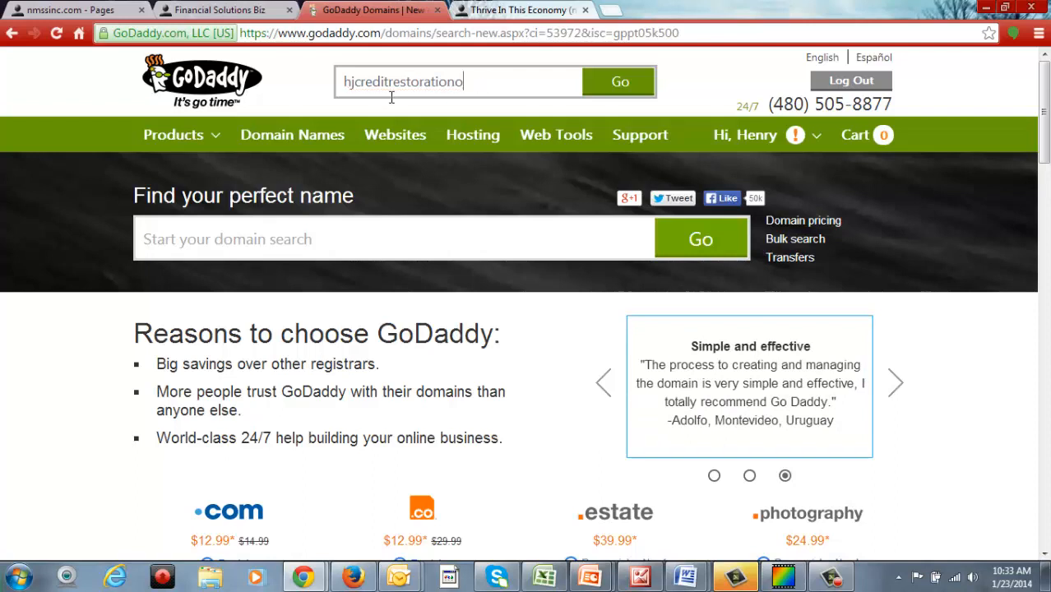
pyautogui.press('BackSpace')
pyautogui.press('BackSpace')
pyautogui.press('BackSpace')
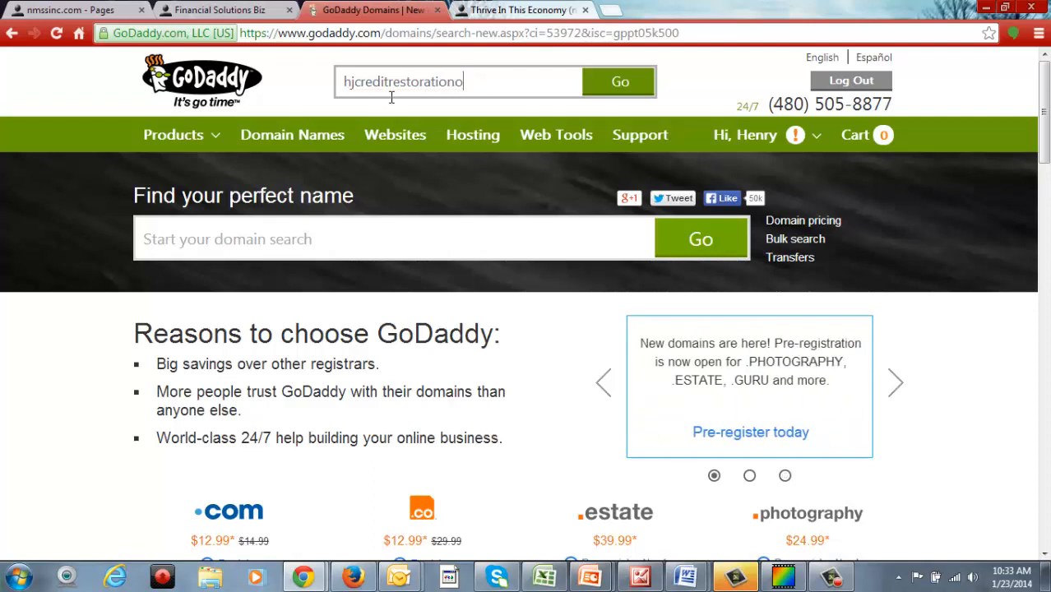
pyautogui.press('BackSpace')
pyautogui.write('o')
pyautogui.press('BackSpace')
pyautogui.write('biz')
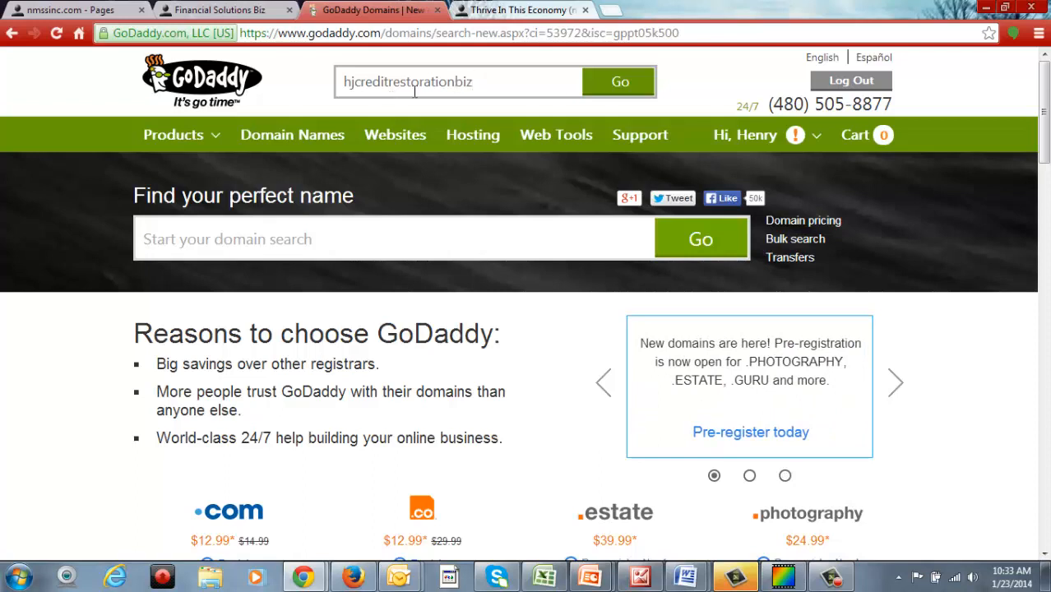
pyautogui.click(621, 82)
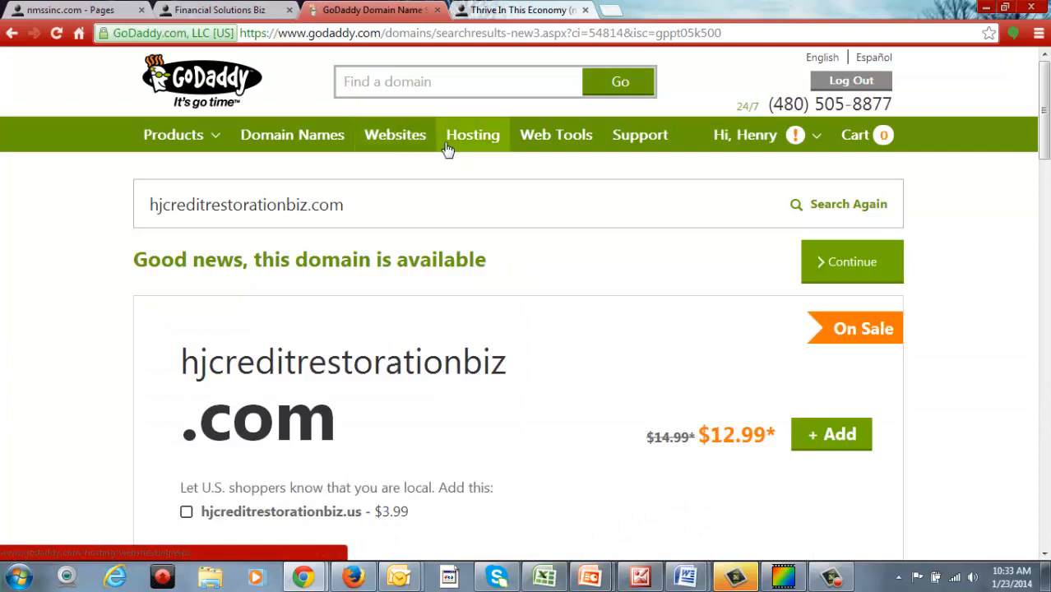
# Step: Search for the availability of the domain "hjcreditrestorationservices"
pyautogui.click(413, 87)
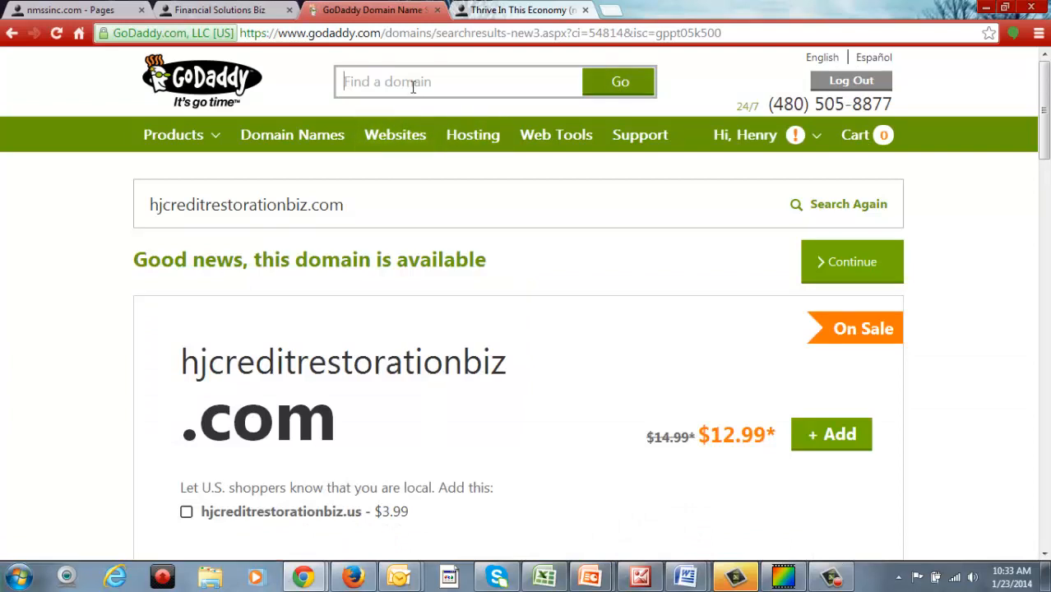
pyautogui.write('hjcreditrestorationserv')
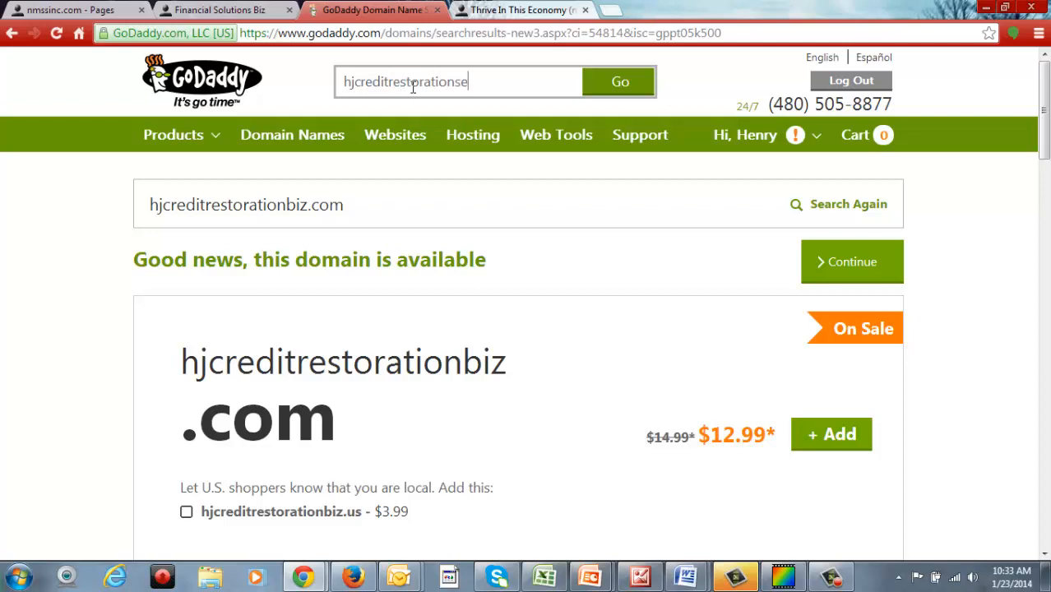
pyautogui.write('ices')
pyautogui.click(619, 79)
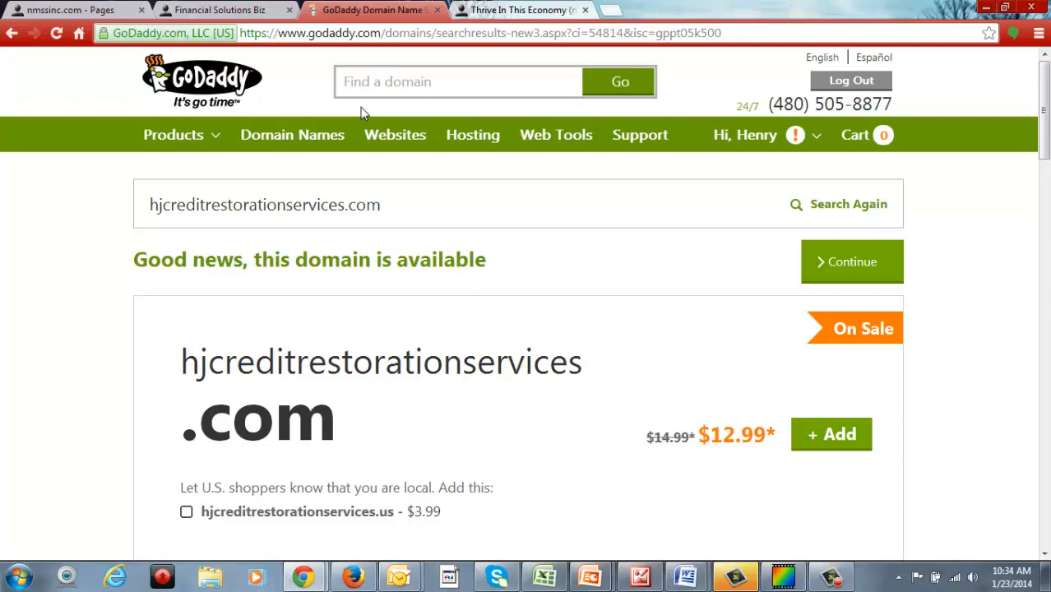
# Step: Return to the NMSS pages list and review the FES Marketing capture pages and their promotion links
pyautogui.click(121, 9)
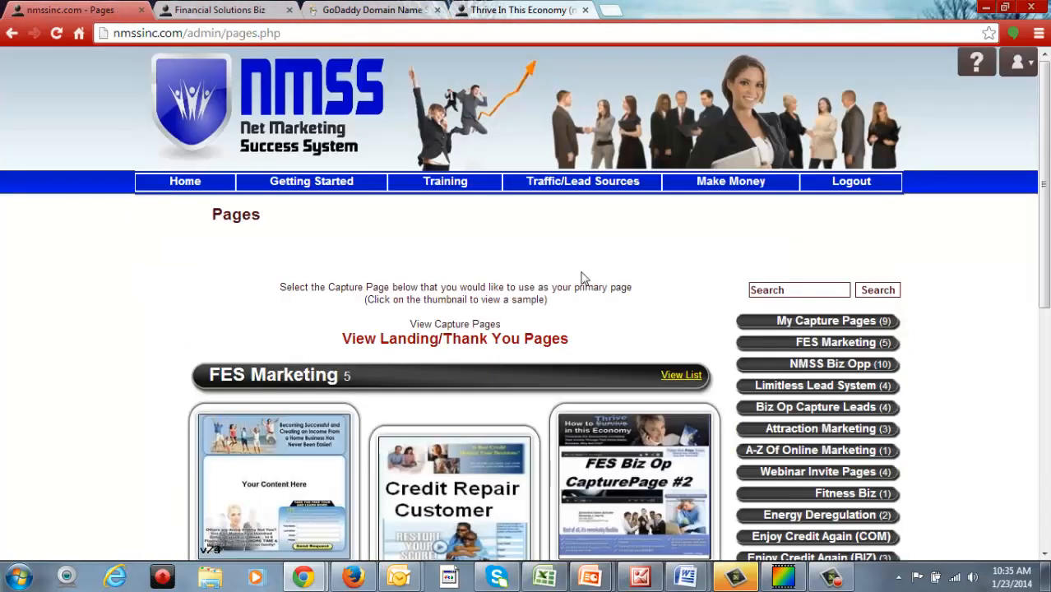
pyautogui.moveTo(1048, 213); pyautogui.dragTo(1048, 344)
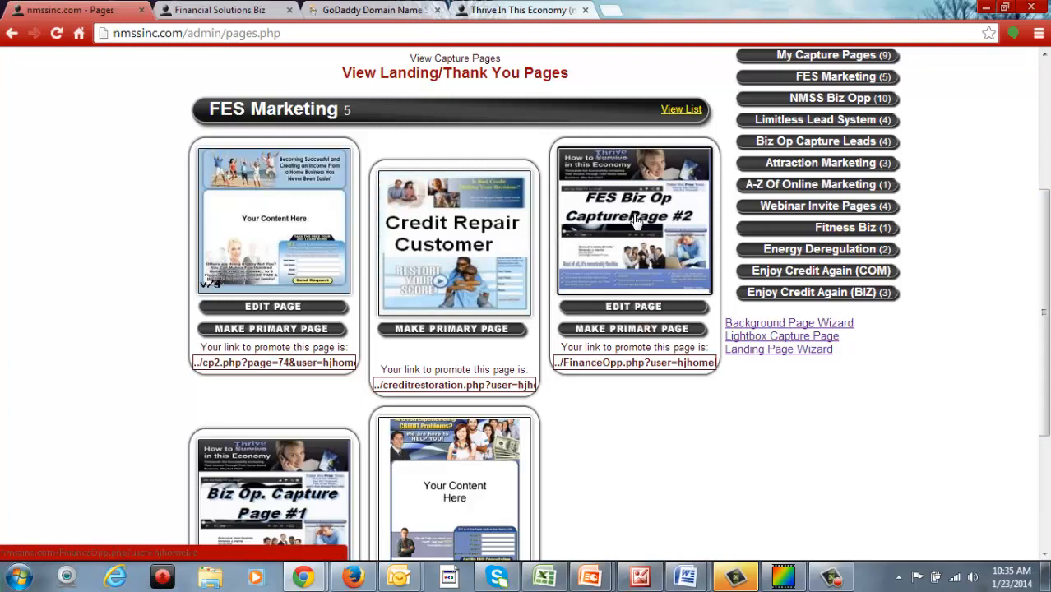
# Step: Switch to GoDaddy and open the account's domain manager to list all owned domains
pyautogui.click(403, 10)
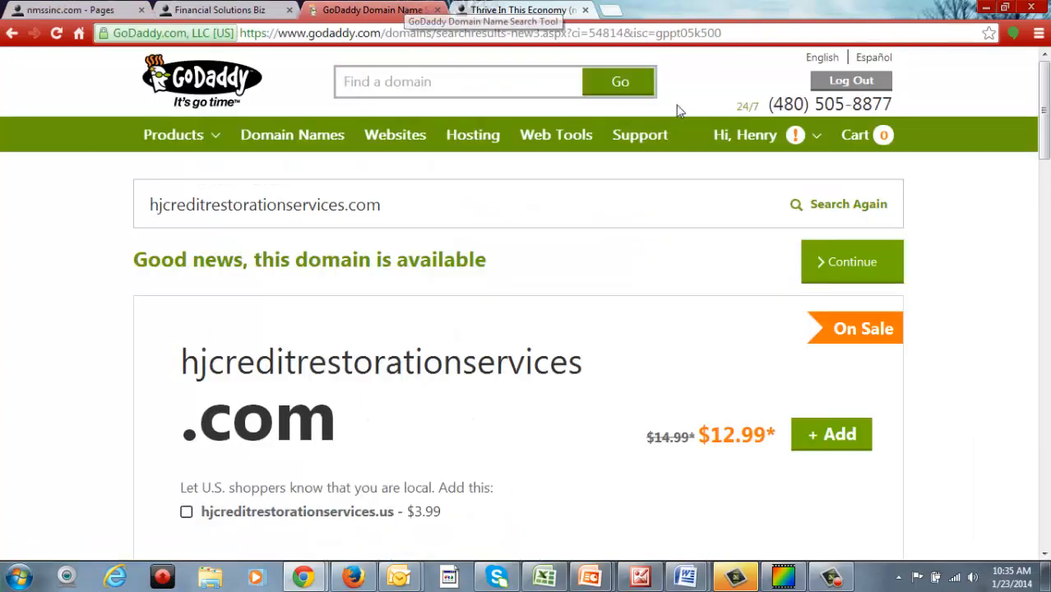
pyautogui.moveTo(739, 135)
pyautogui.click(735, 180)
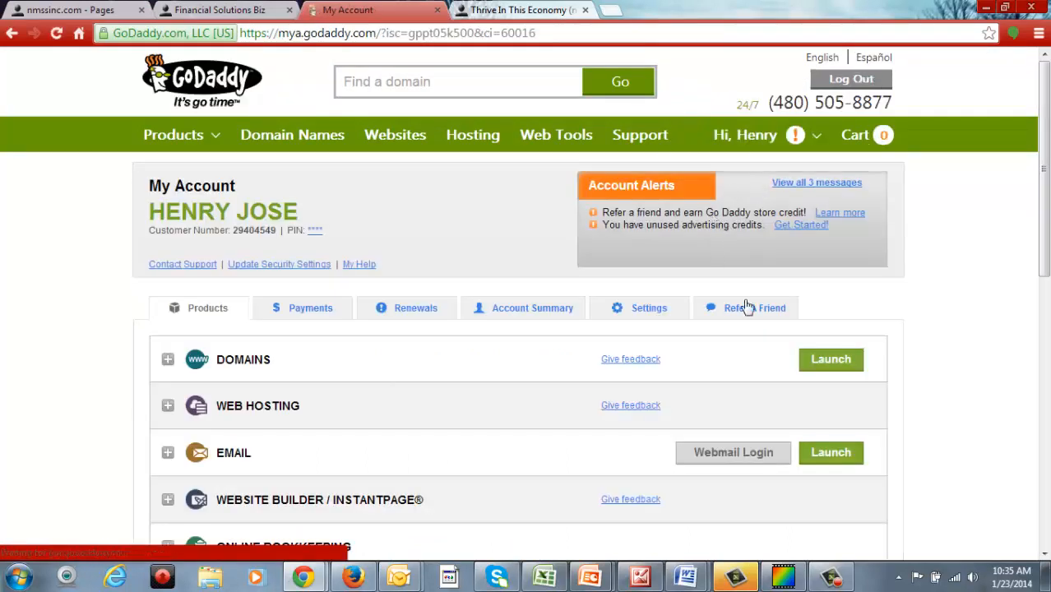
pyautogui.click(831, 358)
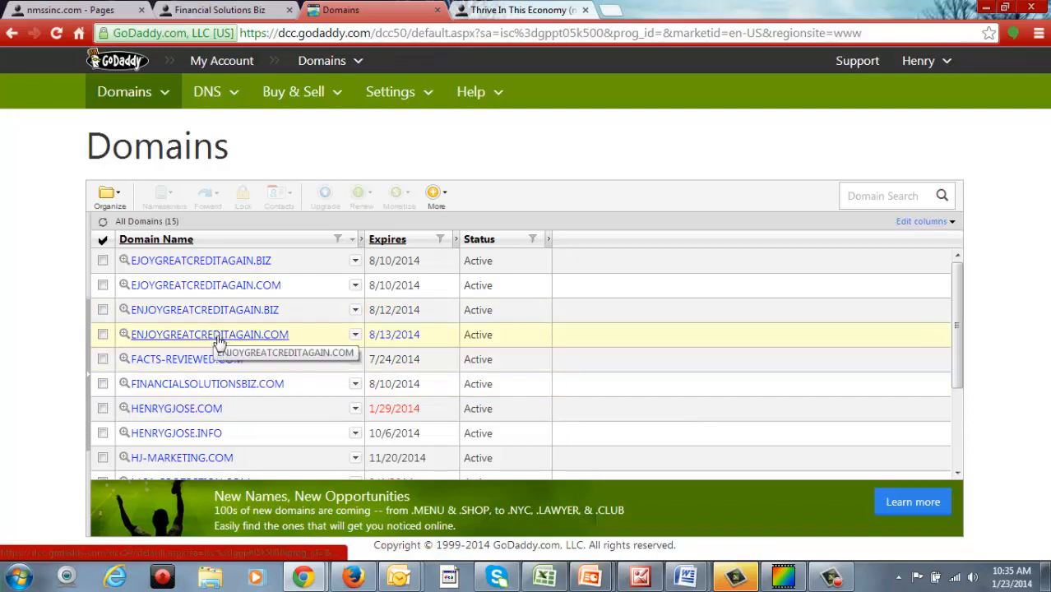
# Step: Open FES Biz Op CapturePage #2 from the NMSS pages list, pause its video and copy the page's web address
pyautogui.click(93, 8)
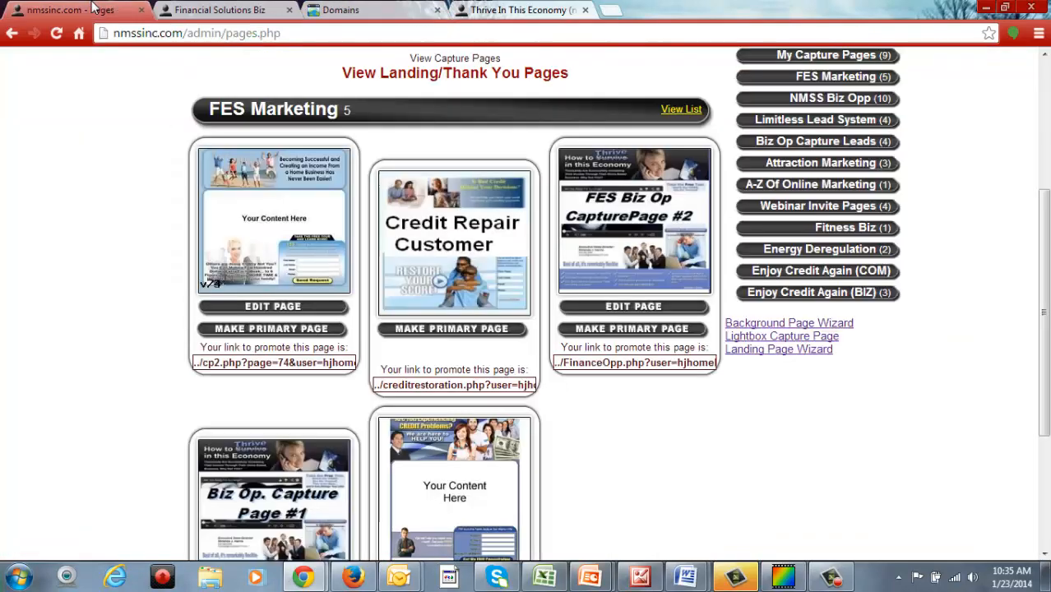
pyautogui.rightClick(659, 211)
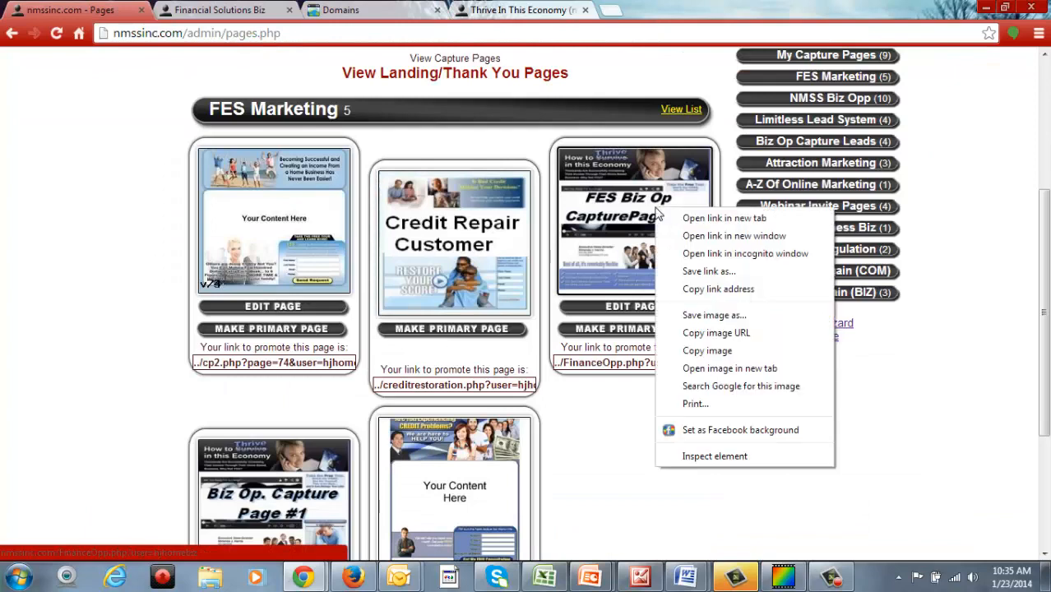
pyautogui.click(582, 219)
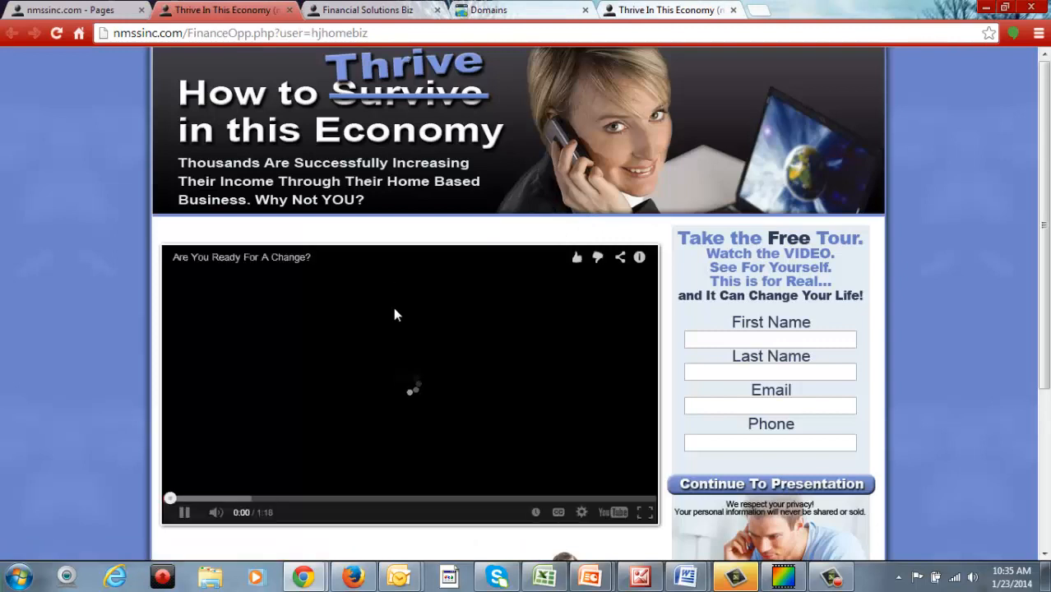
pyautogui.click(394, 307)
pyautogui.moveTo(369, 34); pyautogui.dragTo(120, 33)
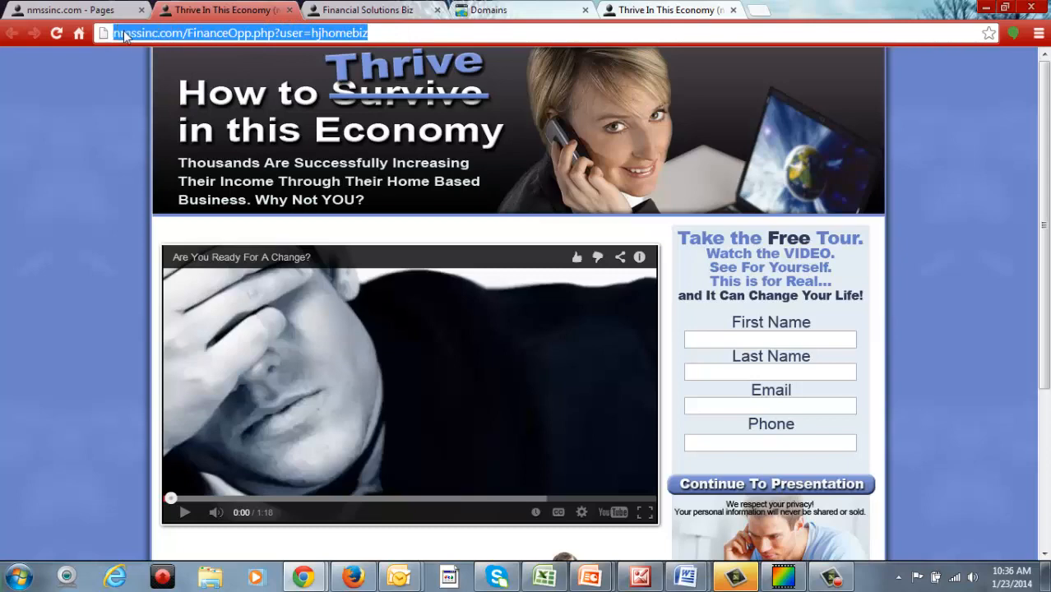
pyautogui.rightClick(125, 35)
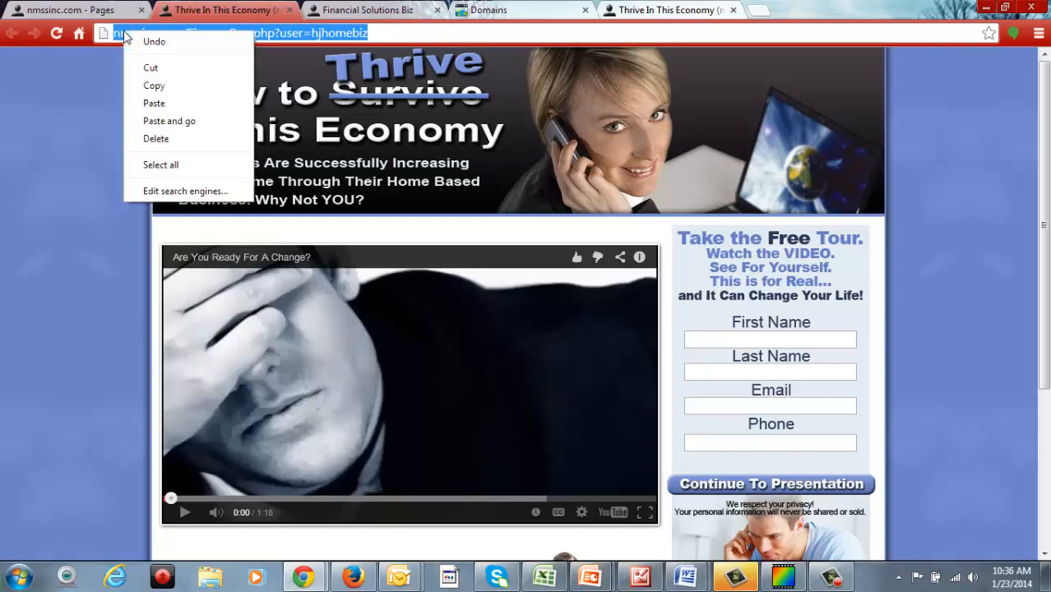
pyautogui.click(152, 86)
# Step: Review the domain settings of ENJOYGREATCREDITAGAIN.BIZ in GoDaddy, including forwarding, and return to the domain list
pyautogui.click(502, 9)
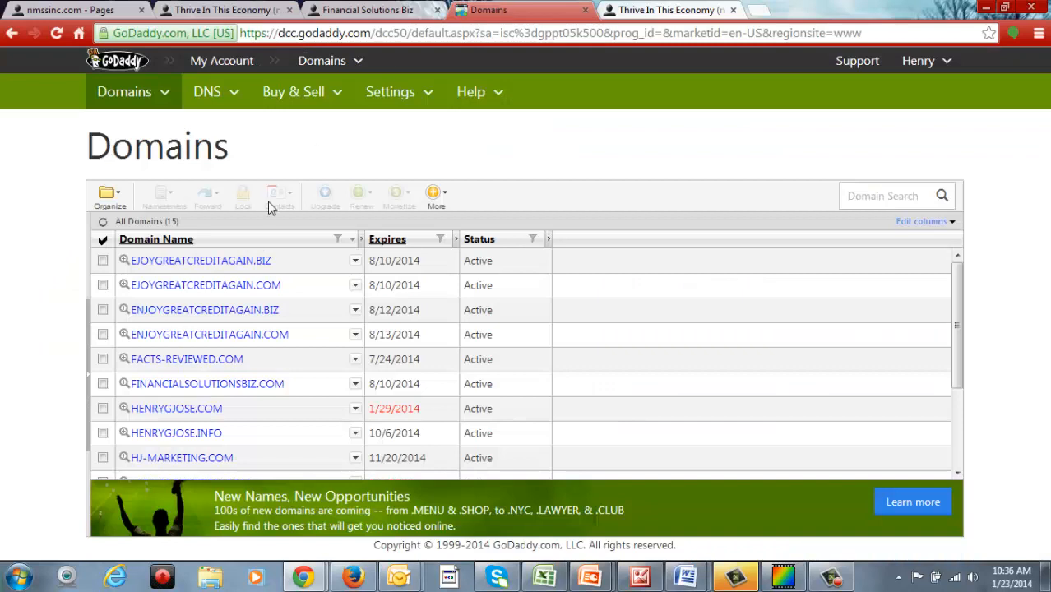
pyautogui.click(176, 319)
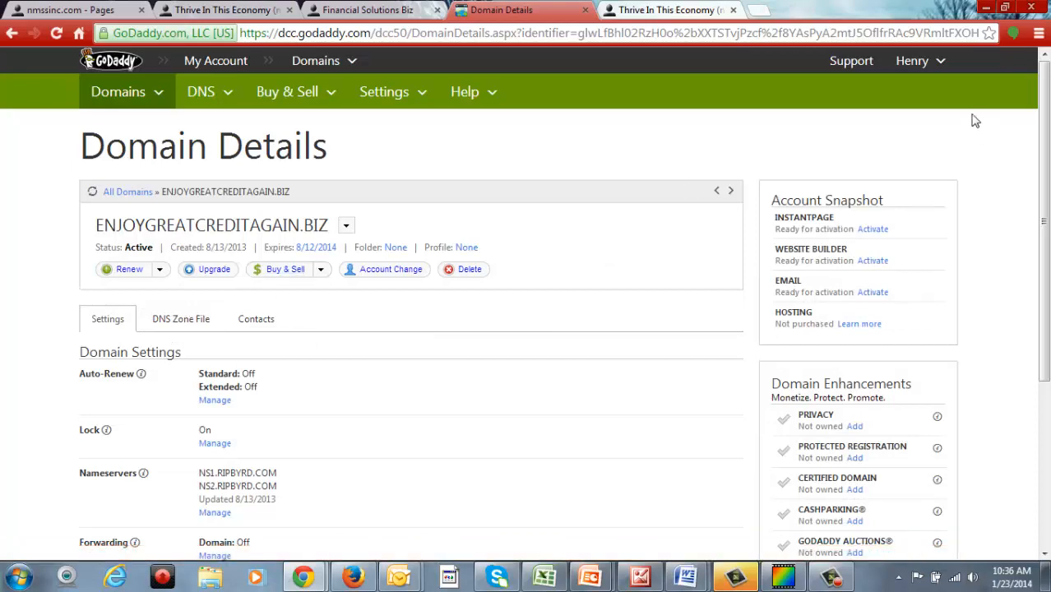
pyautogui.moveTo(1045, 101); pyautogui.dragTo(1047, 230)
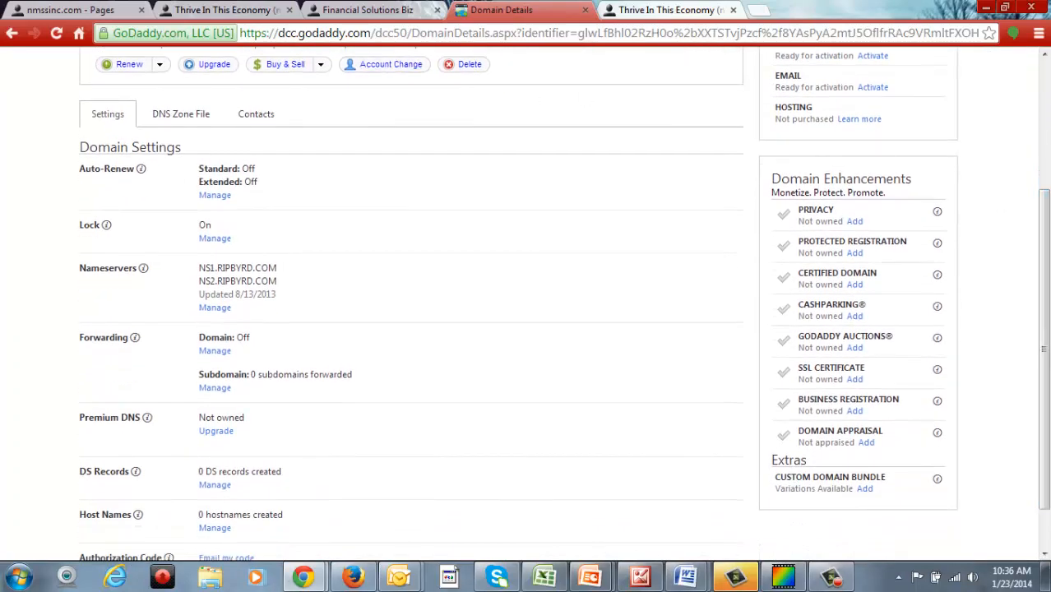
pyautogui.click(11, 35)
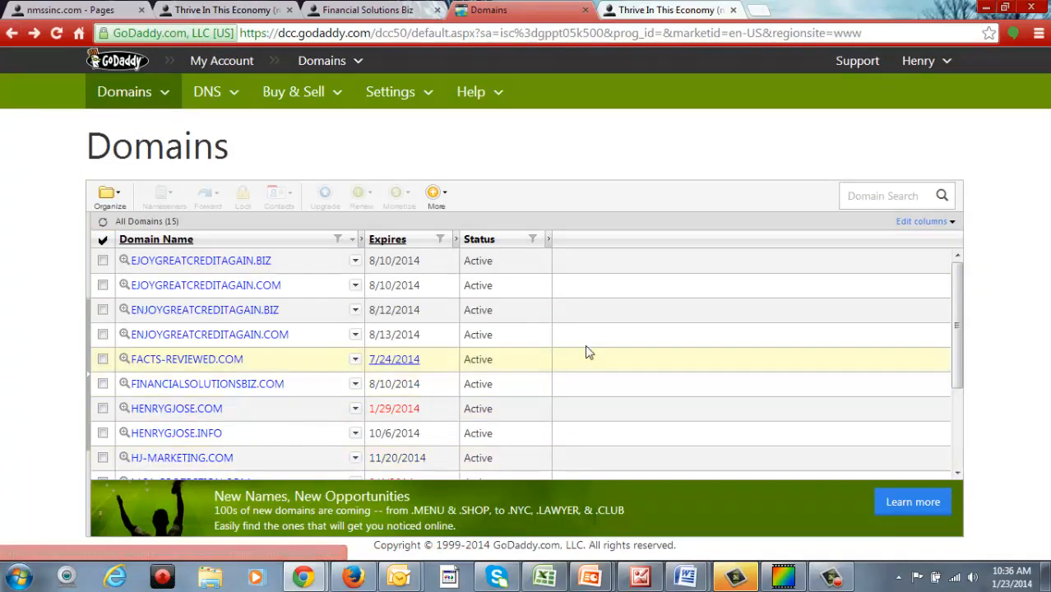
# Step: Open the domain details of PURELEVERAGEINFO.INFO from the end of the domain list
pyautogui.moveTo(956, 298); pyautogui.dragTo(959, 388)
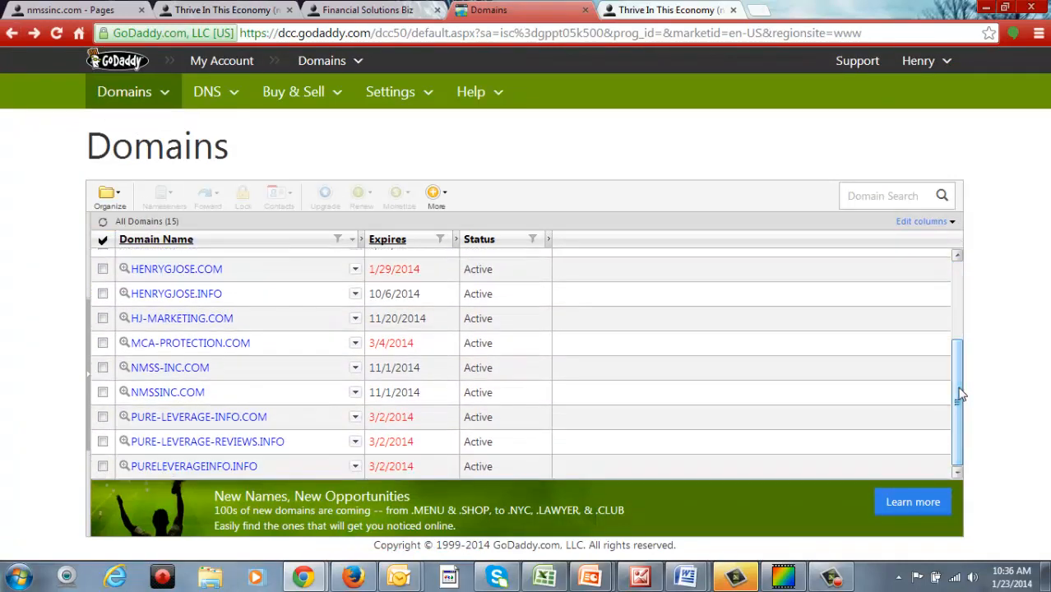
pyautogui.click(198, 469)
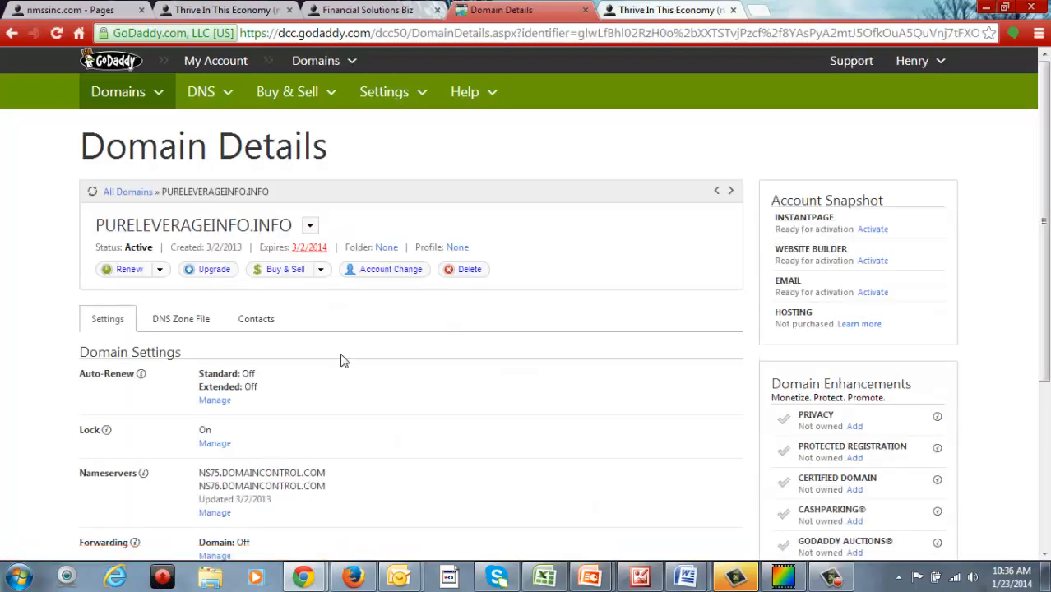
# Step: Return to the list of all domains and reopen the details of PURELEVERAGEINFO.INFO from its end
pyautogui.moveTo(1042, 111); pyautogui.dragTo(1033, 63)
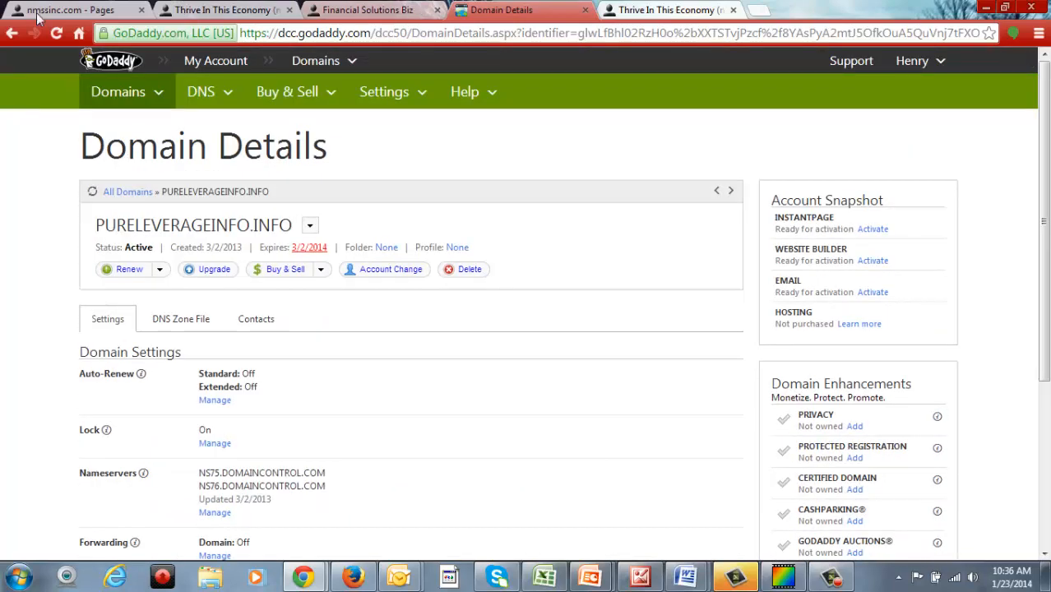
pyautogui.click(12, 35)
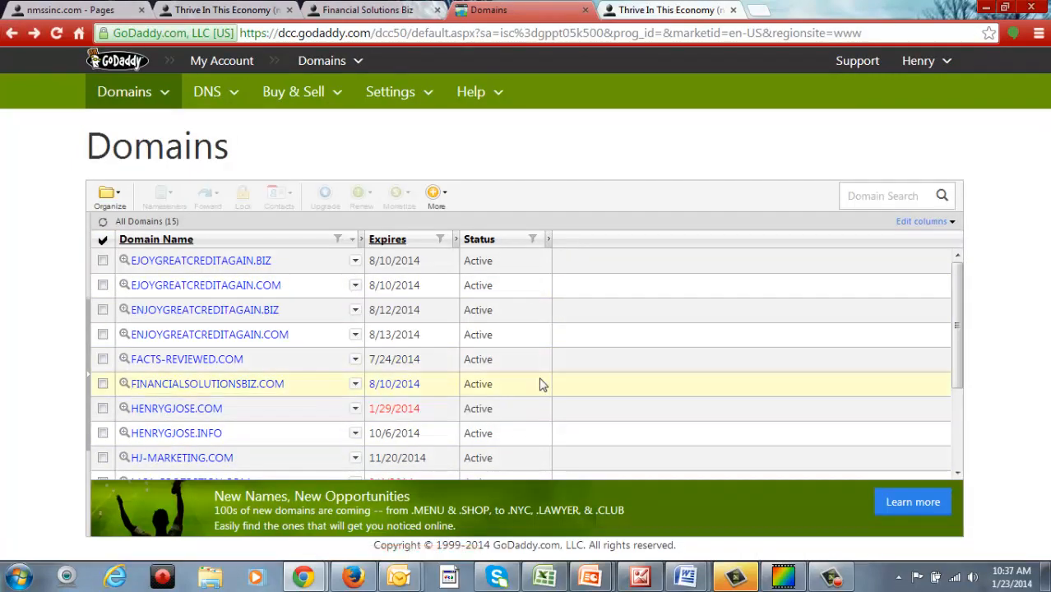
pyautogui.moveTo(960, 314); pyautogui.dragTo(980, 403)
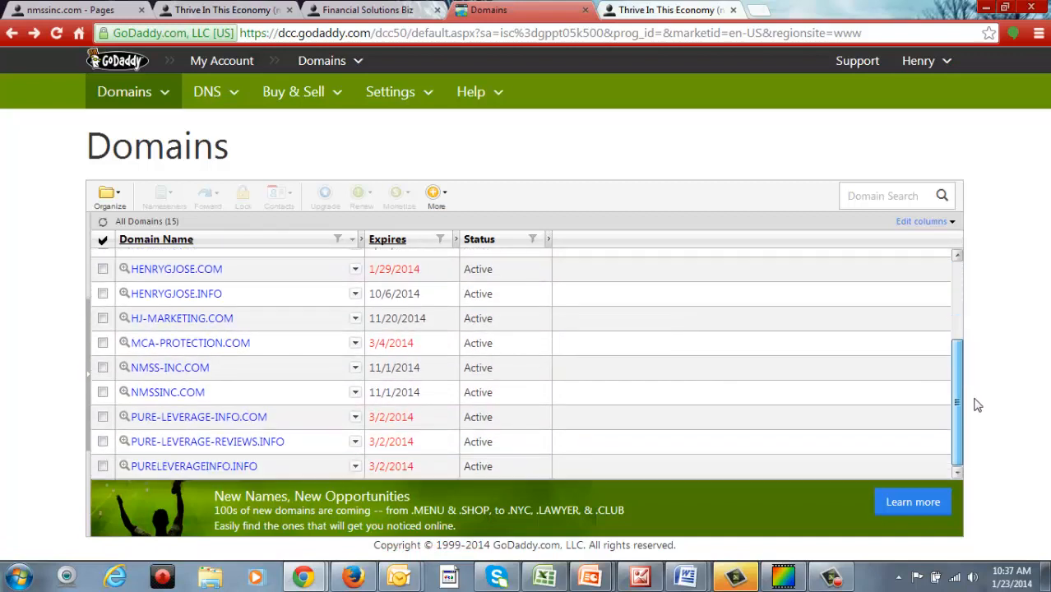
pyautogui.click(218, 472)
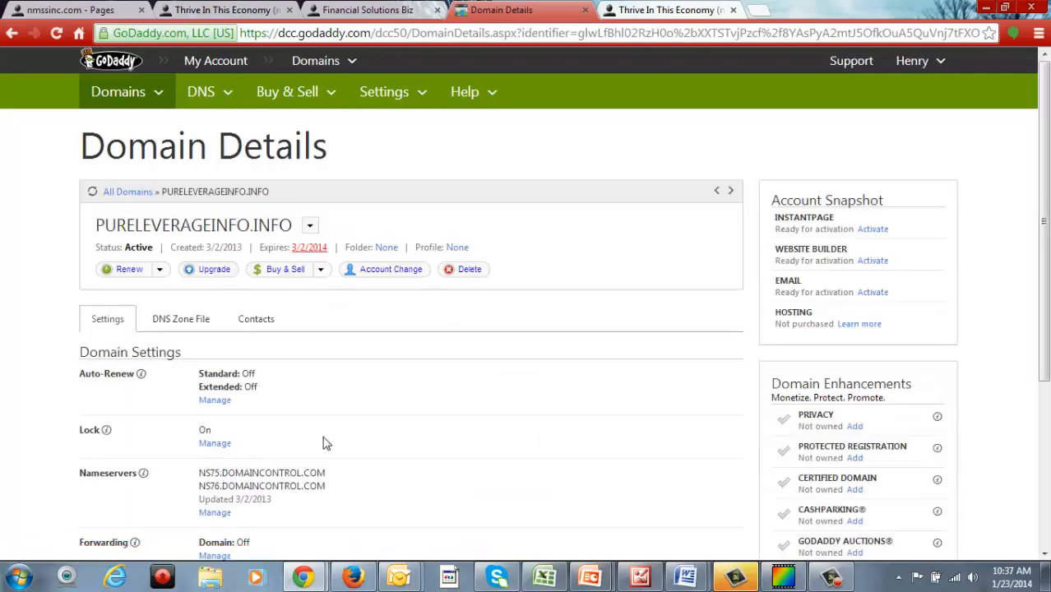
# Step: Start adding domain forwarding for PURELEVERAGEINFO.INFO and paste the copied nmssinc.com/FinanceOpp.php address as the forwarding destination
pyautogui.moveTo(1044, 157); pyautogui.dragTo(1047, 284)
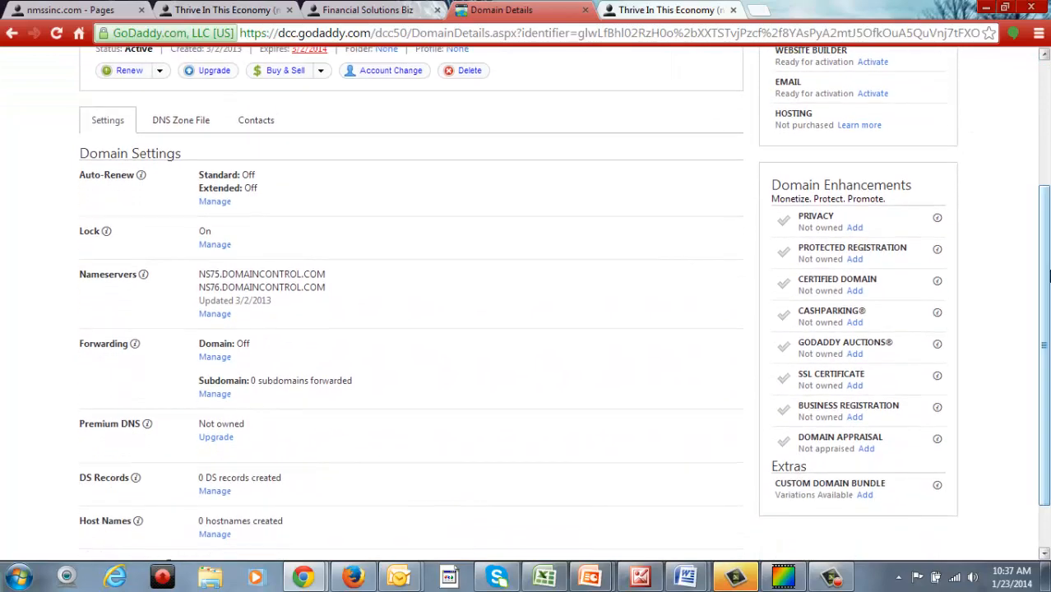
pyautogui.click(222, 359)
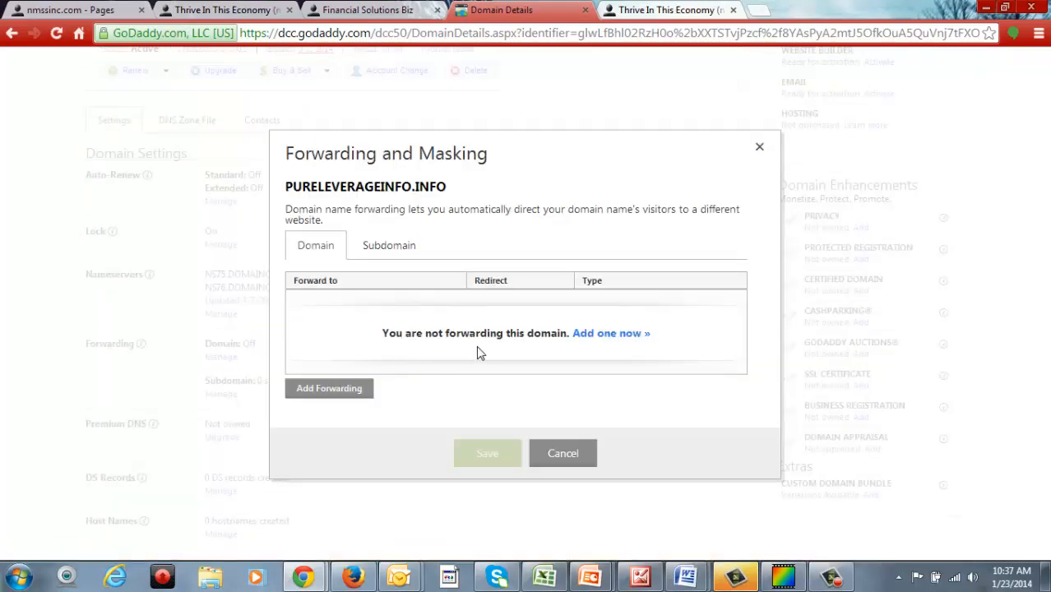
pyautogui.click(613, 336)
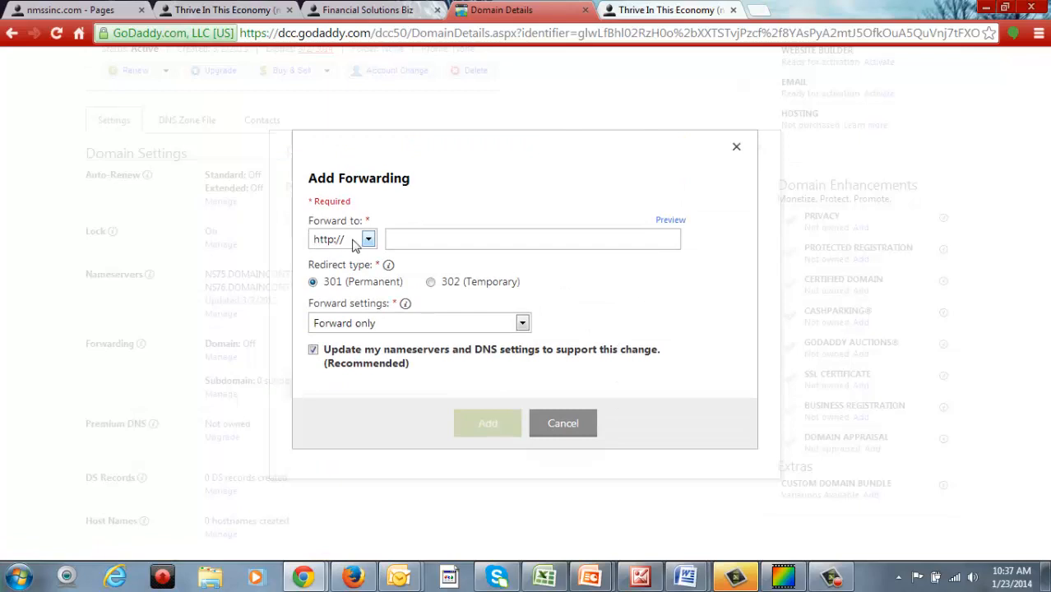
pyautogui.click(410, 248)
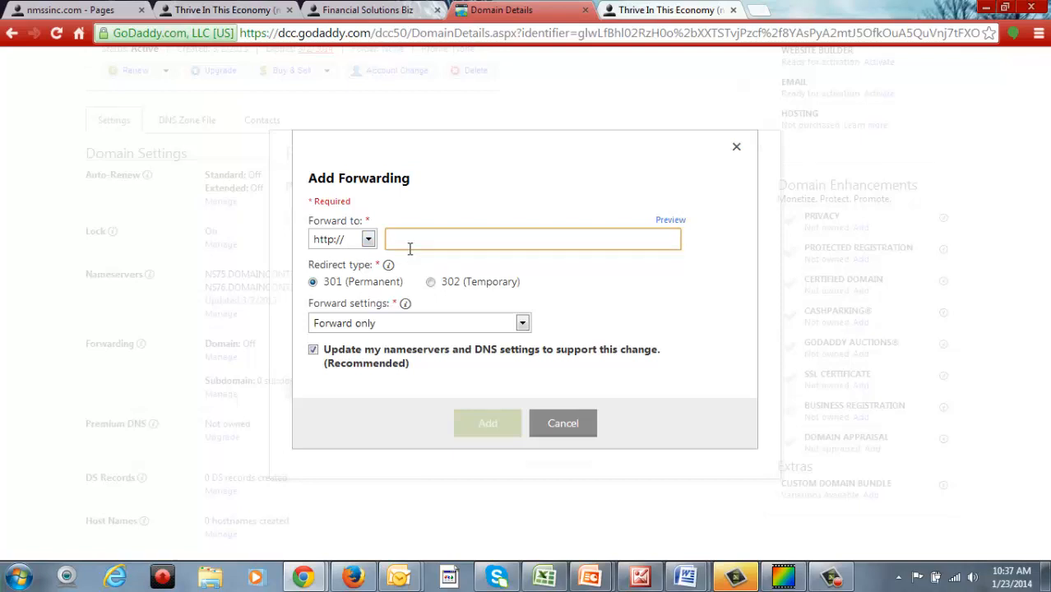
pyautogui.rightClick(409, 248)
pyautogui.click(438, 331)
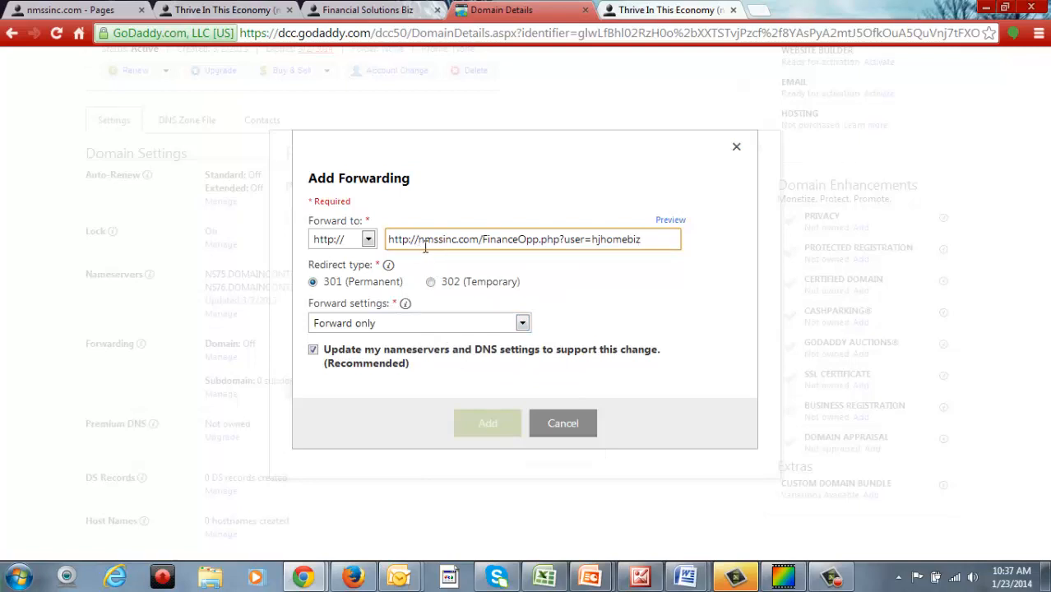
pyautogui.press('BackSpace')
pyautogui.press('BackSpace')
pyautogui.press('BackSpace')
pyautogui.press('BackSpace')
pyautogui.press('BackSpace')
pyautogui.press('BackSpace')
pyautogui.press('BackSpace')
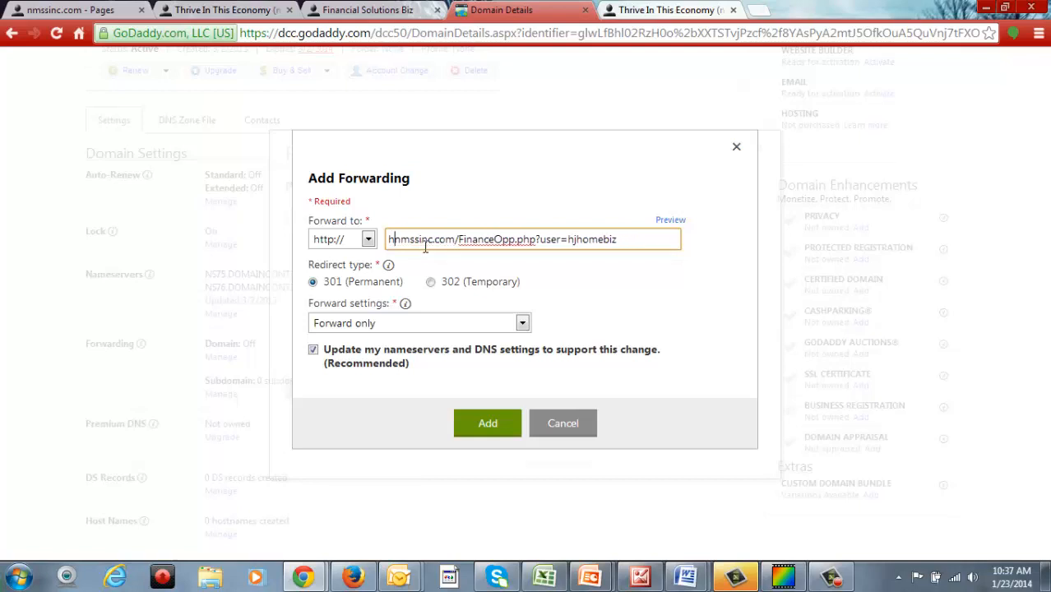
pyautogui.click(469, 172)
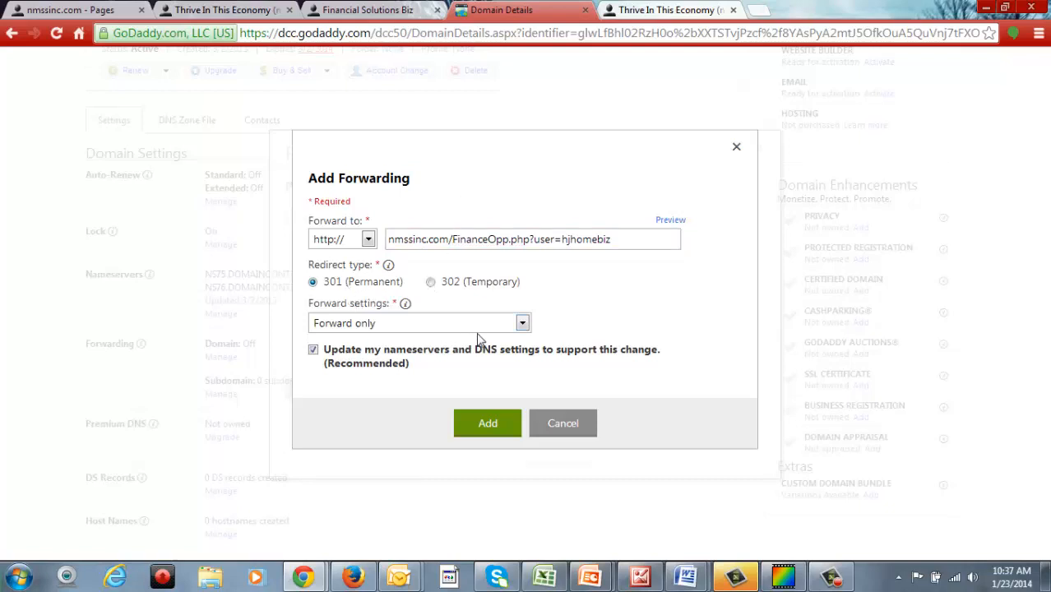
# Step: Set the forward settings to Forward with Masking and enter the title Financial Opportunity
pyautogui.click(523, 323)
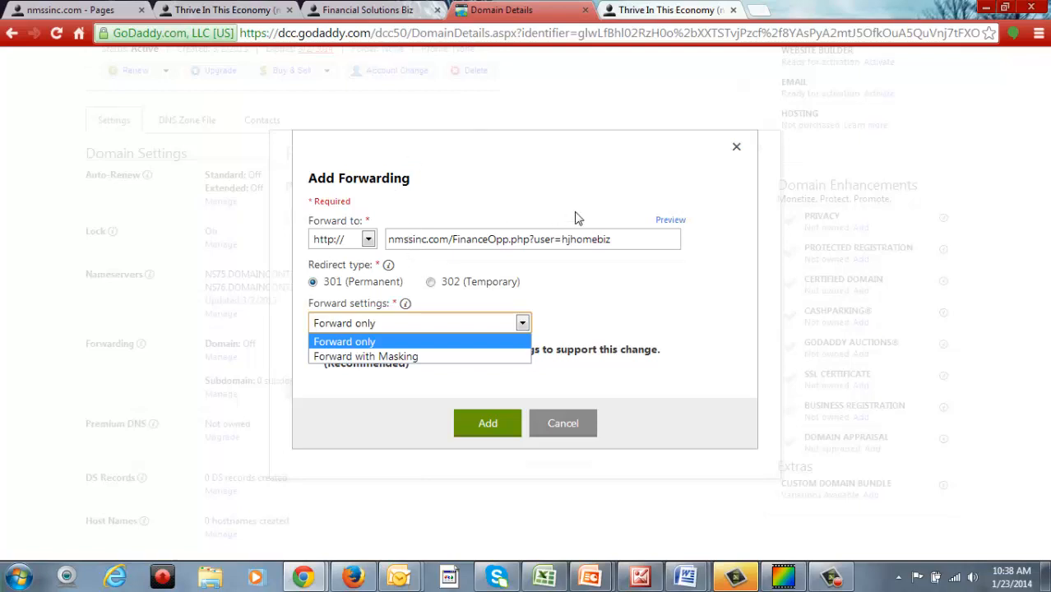
pyautogui.click(402, 357)
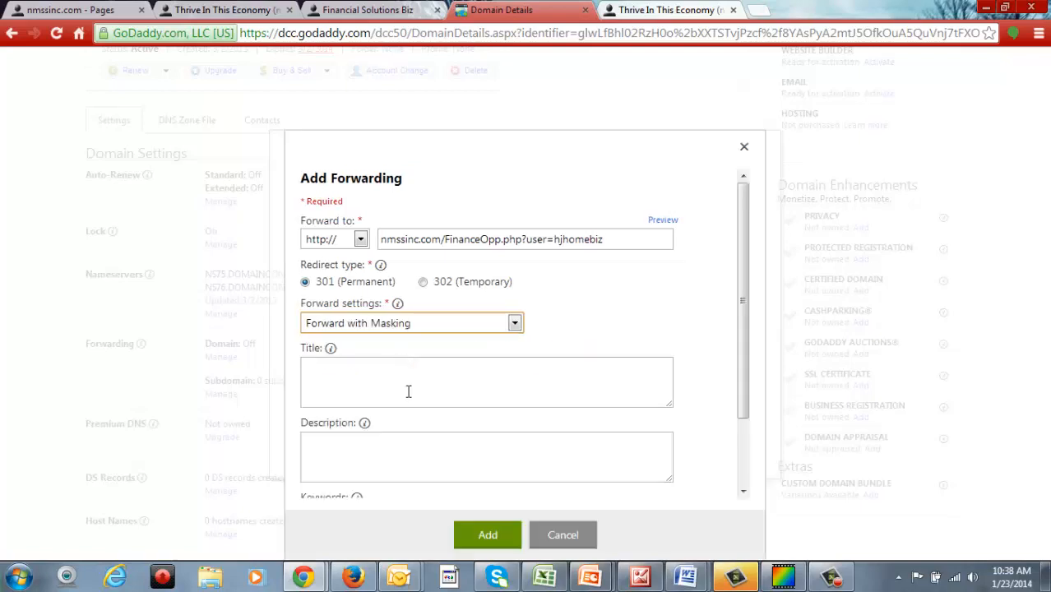
pyautogui.click(408, 392)
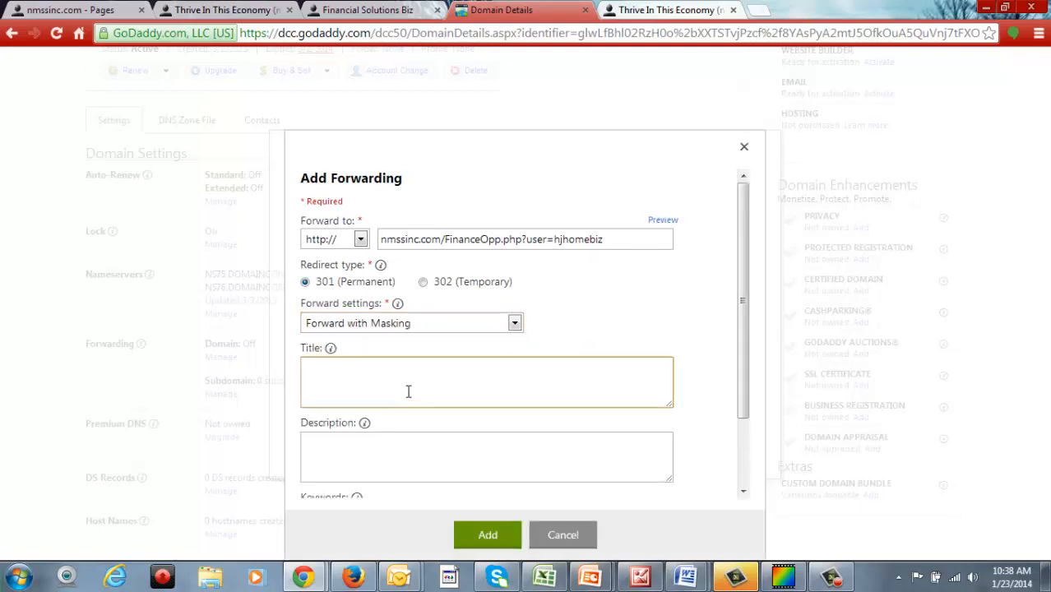
pyautogui.write('FES Opport')
pyautogui.click(477, 468)
pyautogui.moveTo(743, 343); pyautogui.dragTo(744, 431)
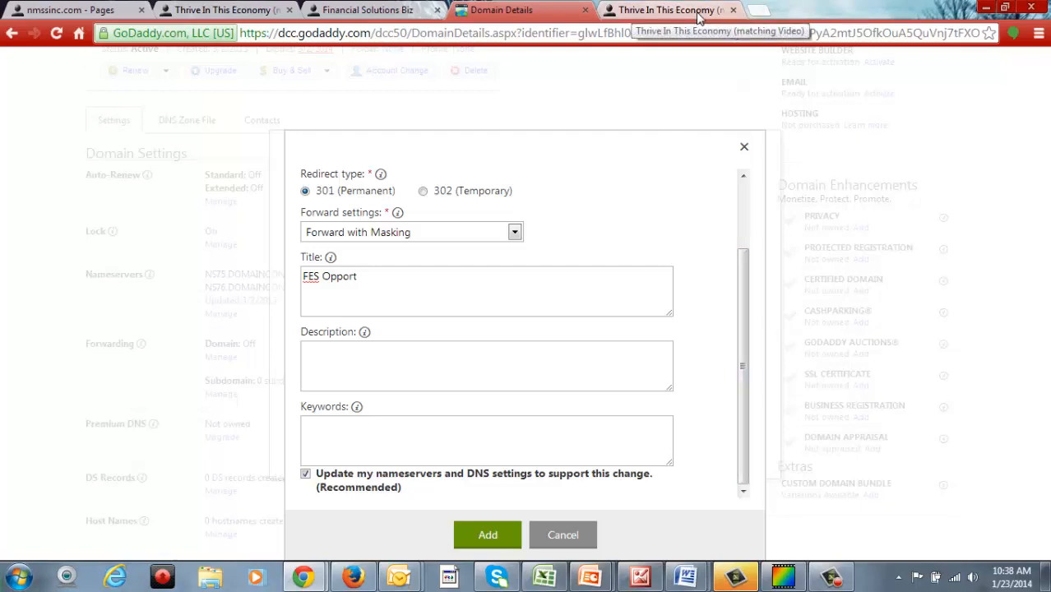
pyautogui.moveTo(376, 280); pyautogui.dragTo(255, 286)
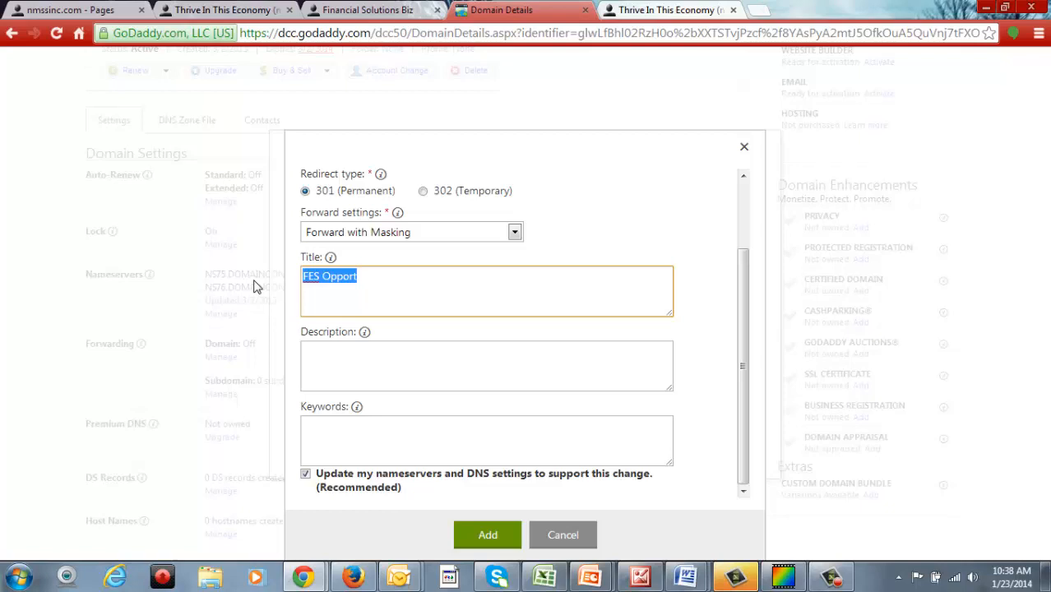
pyautogui.write('Financial')
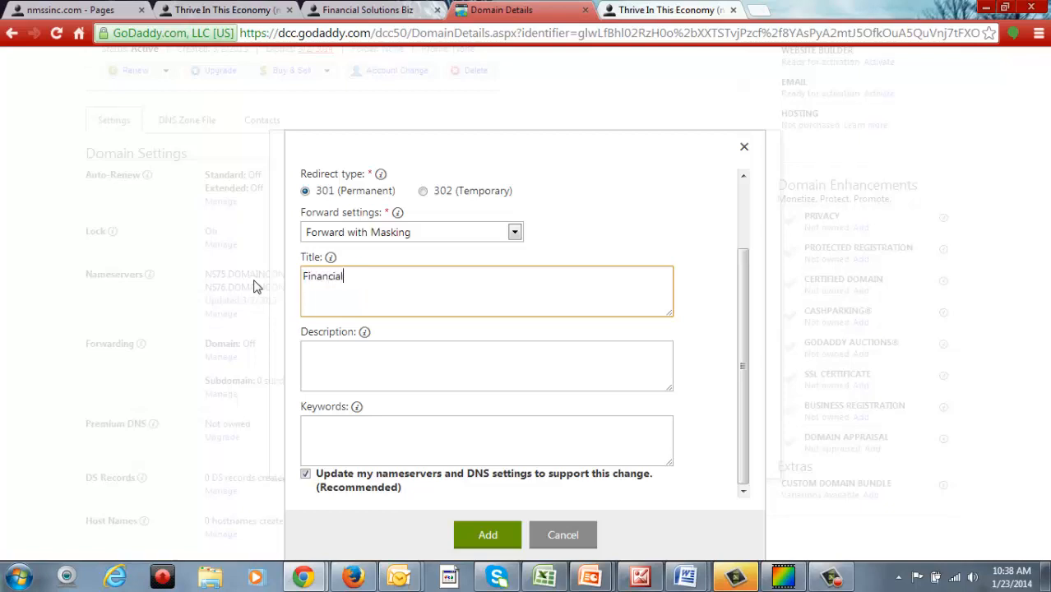
pyautogui.write(' Opportunity')
# Step: Add the forwarding entry with the keyword FES, but leave Forwarding and Masking without saving
pyautogui.click(356, 371)
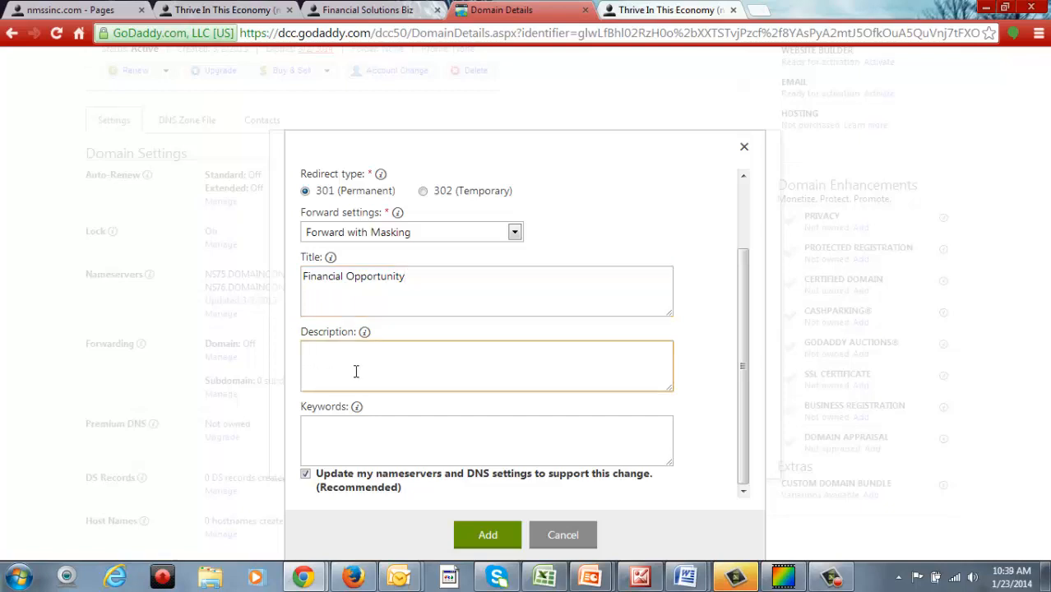
pyautogui.click(323, 445)
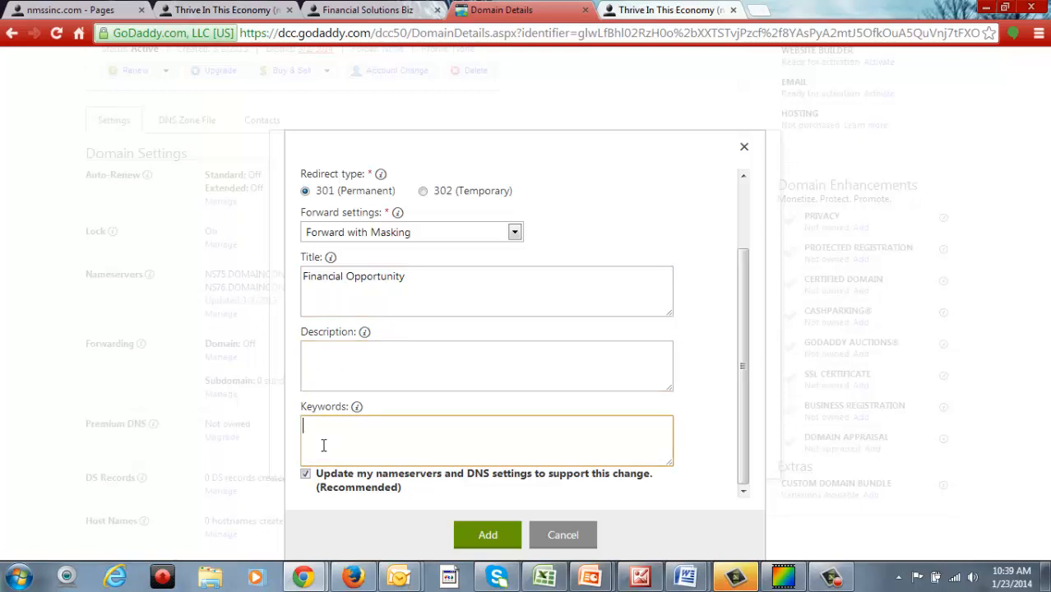
pyautogui.write('FES')
pyautogui.click(489, 536)
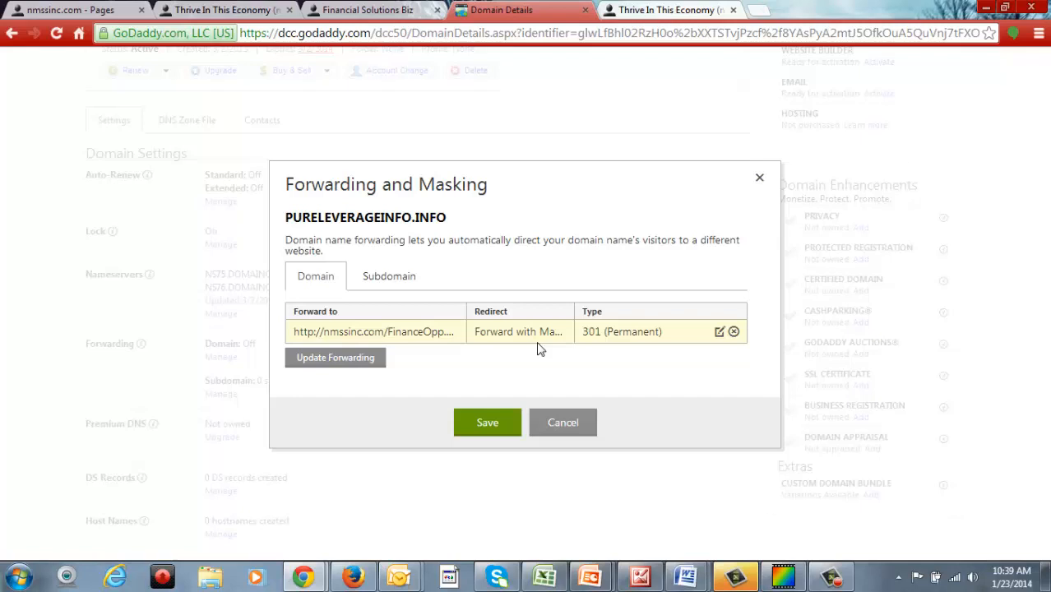
pyautogui.moveTo(447, 219); pyautogui.dragTo(272, 223)
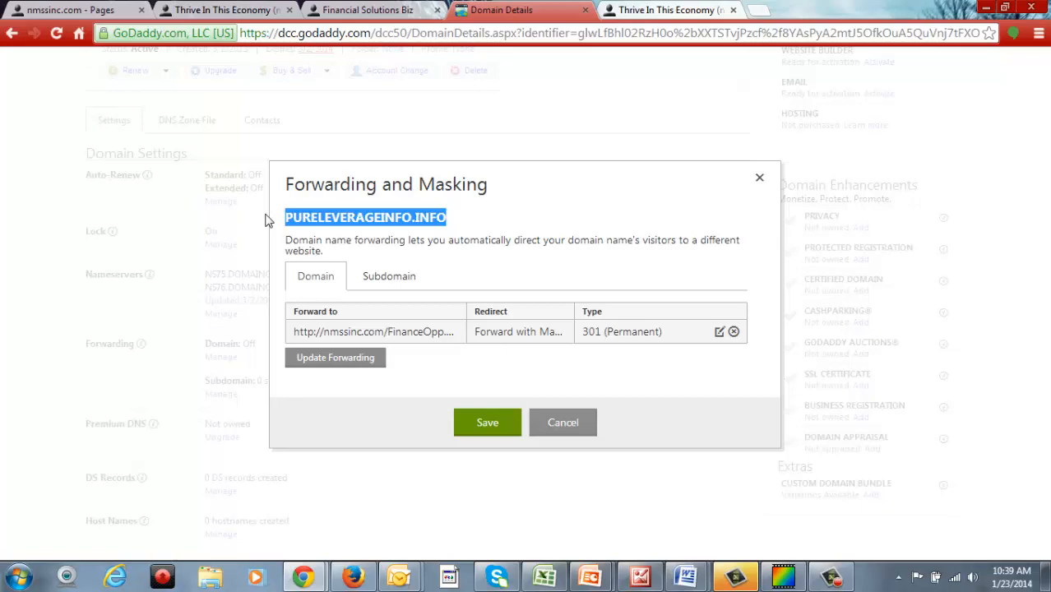
pyautogui.click(571, 424)
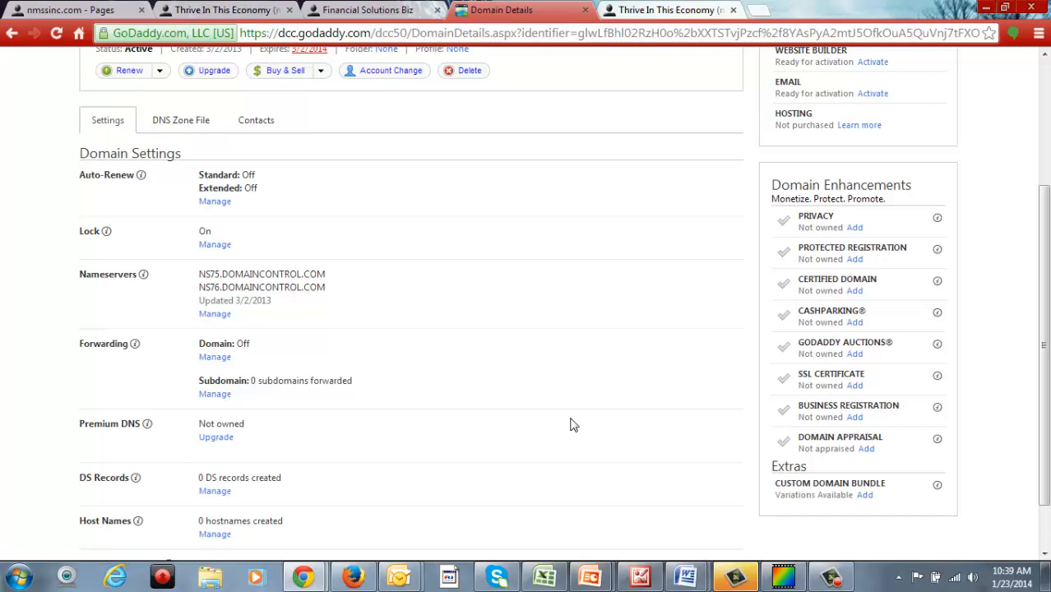
# Step: Switch to the NMSS pages list, open the Credit Repair Customer capture page and select its web address
pyautogui.hotkey('ctrl', '1')
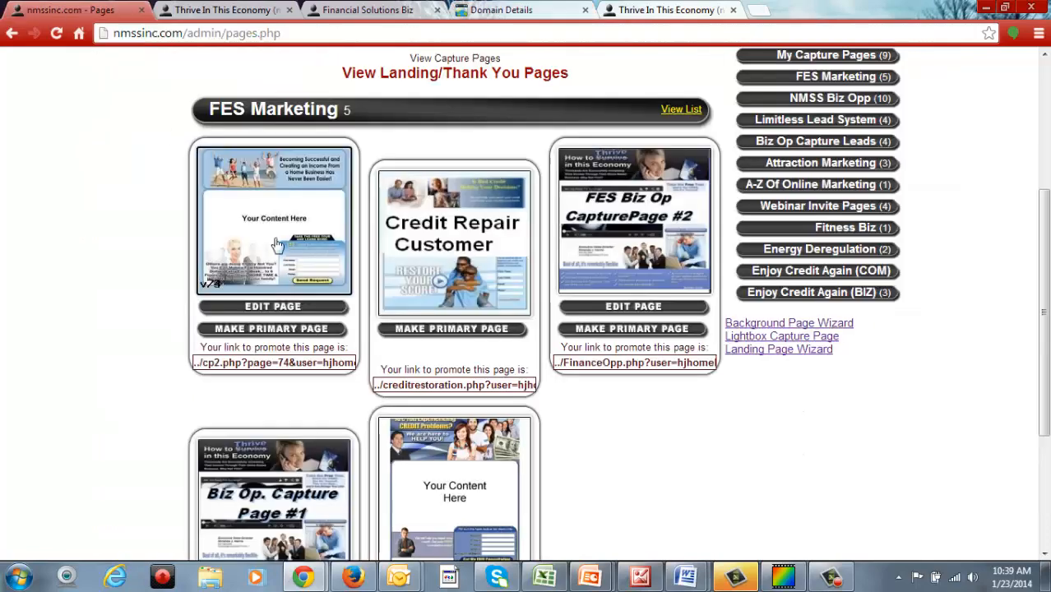
pyautogui.click(436, 232)
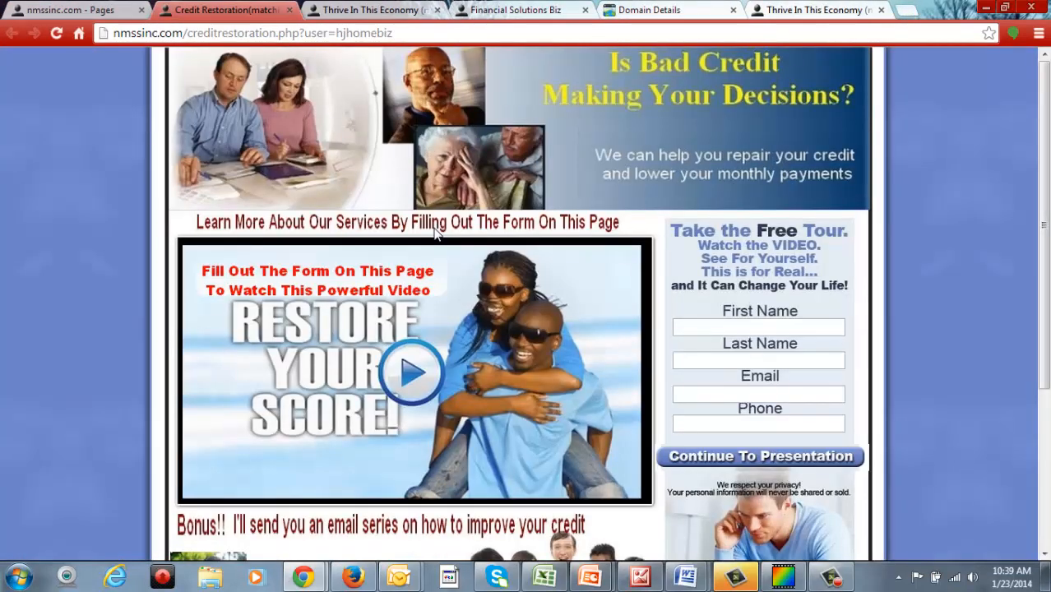
pyautogui.moveTo(393, 33); pyautogui.dragTo(113, 33)
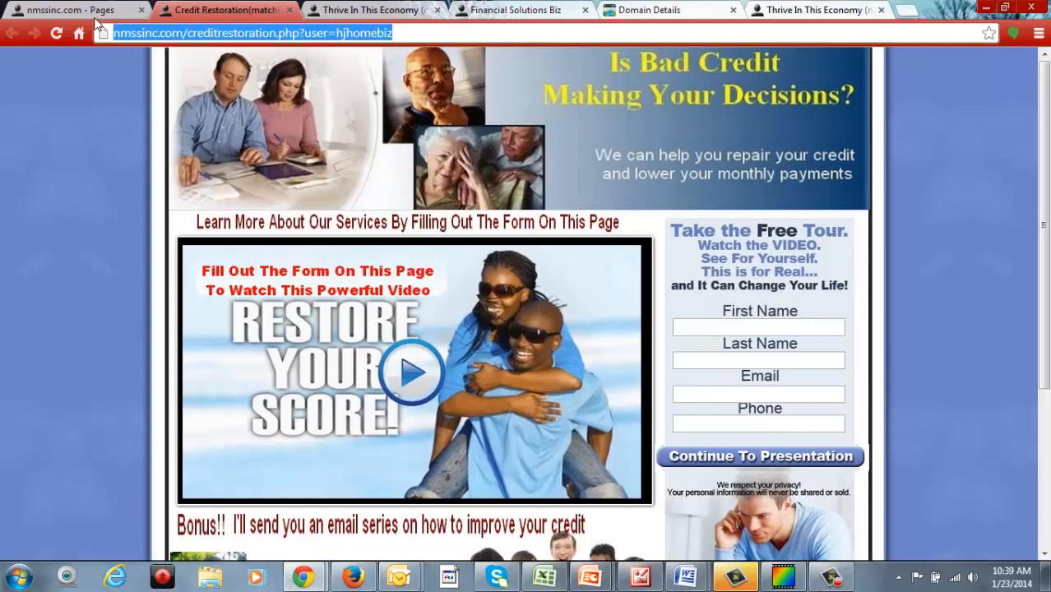
# Step: Copy the full promotion link of the Credit Repair Customer page from the NMSS pages list
pyautogui.click(70, 10)
pyautogui.click(388, 386)
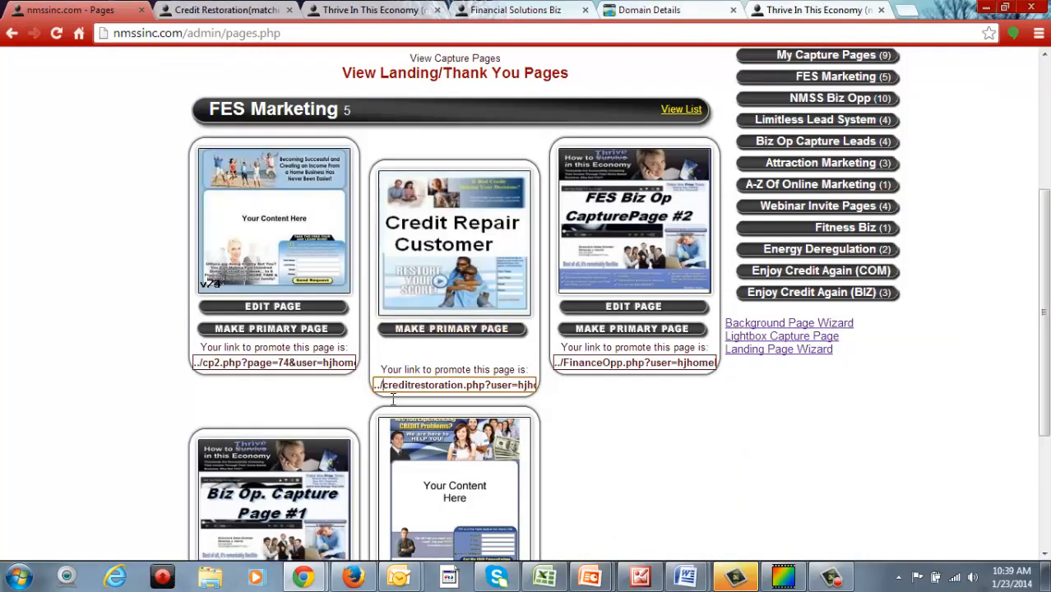
pyautogui.moveTo(386, 389); pyautogui.dragTo(607, 405)
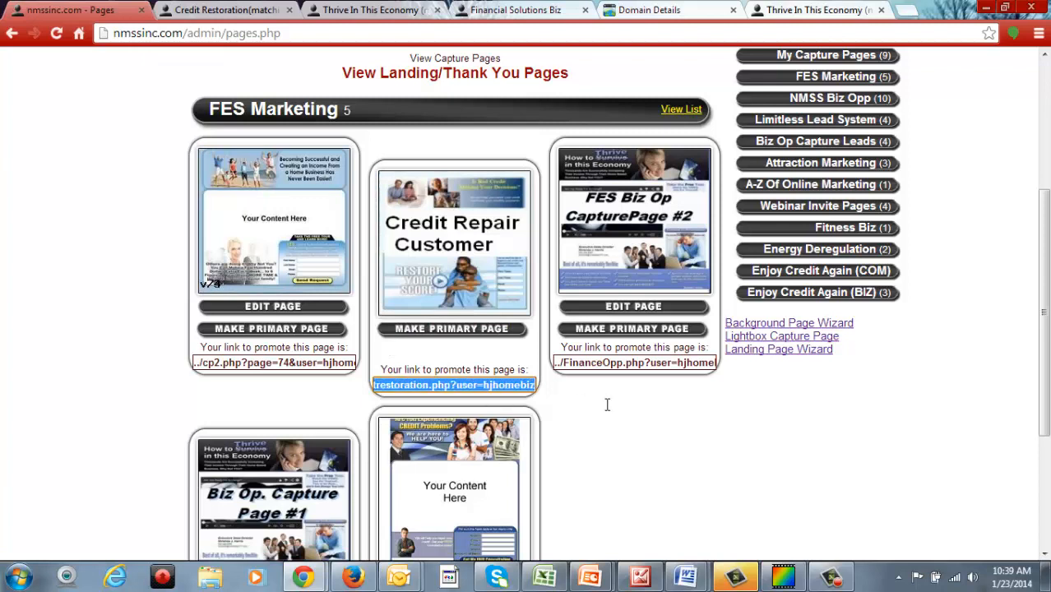
pyautogui.rightClick(536, 391)
pyautogui.click(583, 206)
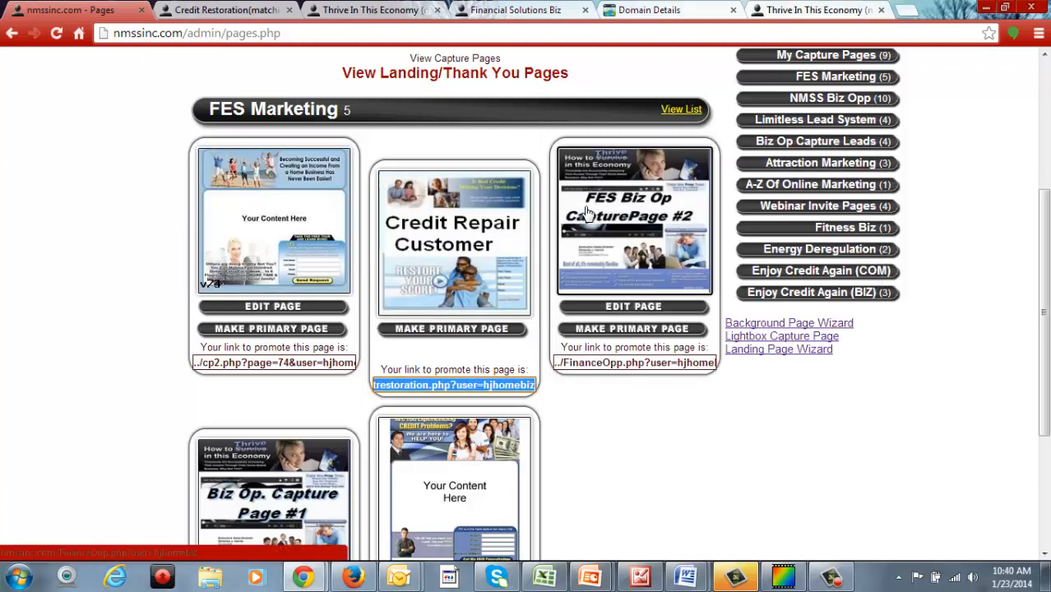
# Step: In GoDaddy, try the copied creditrestoration.php link as a new forwarding destination for PURELEVERAGEINFO.INFO, and cancel adding it
pyautogui.click(605, 8)
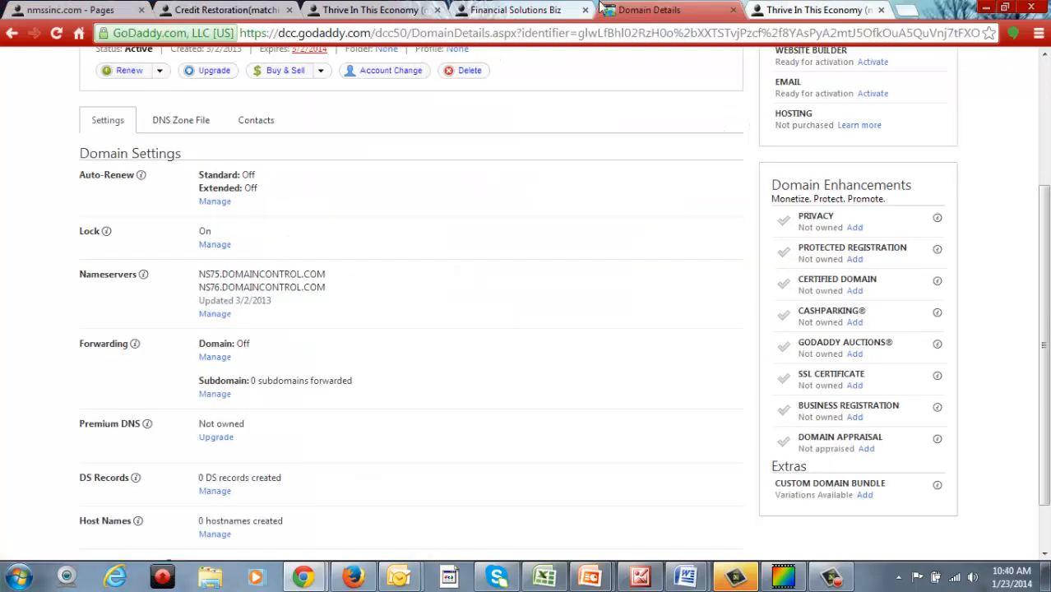
pyautogui.click(780, 6)
pyautogui.click(625, 8)
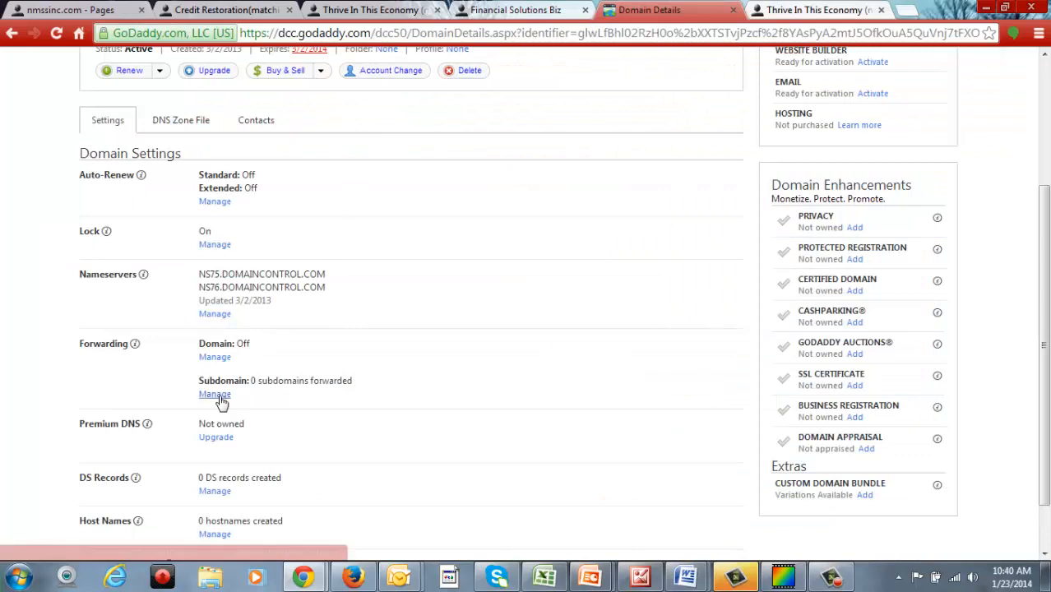
pyautogui.click(216, 359)
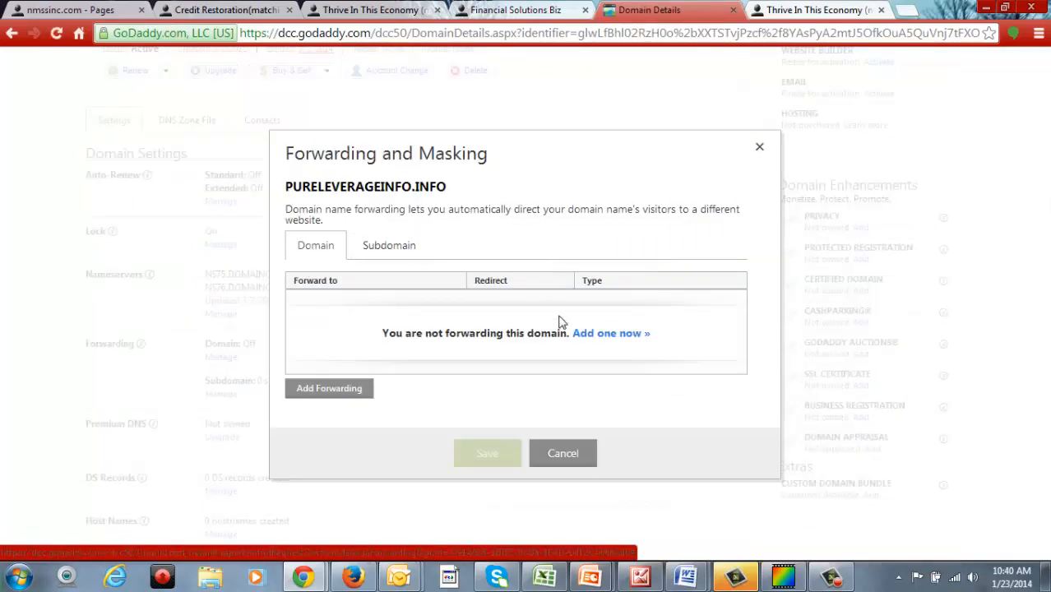
pyautogui.click(587, 334)
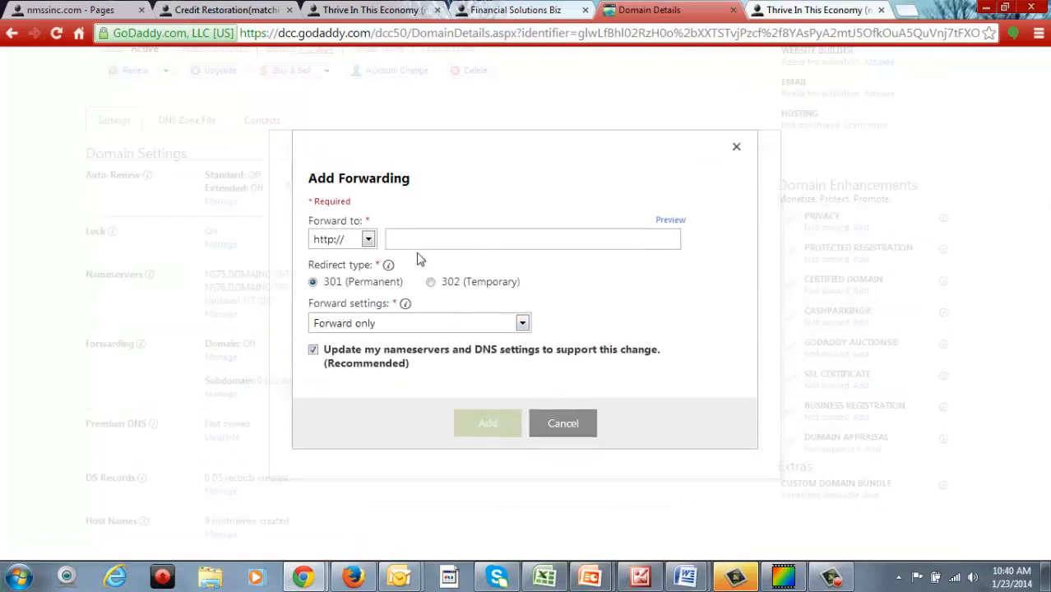
pyautogui.click(425, 246)
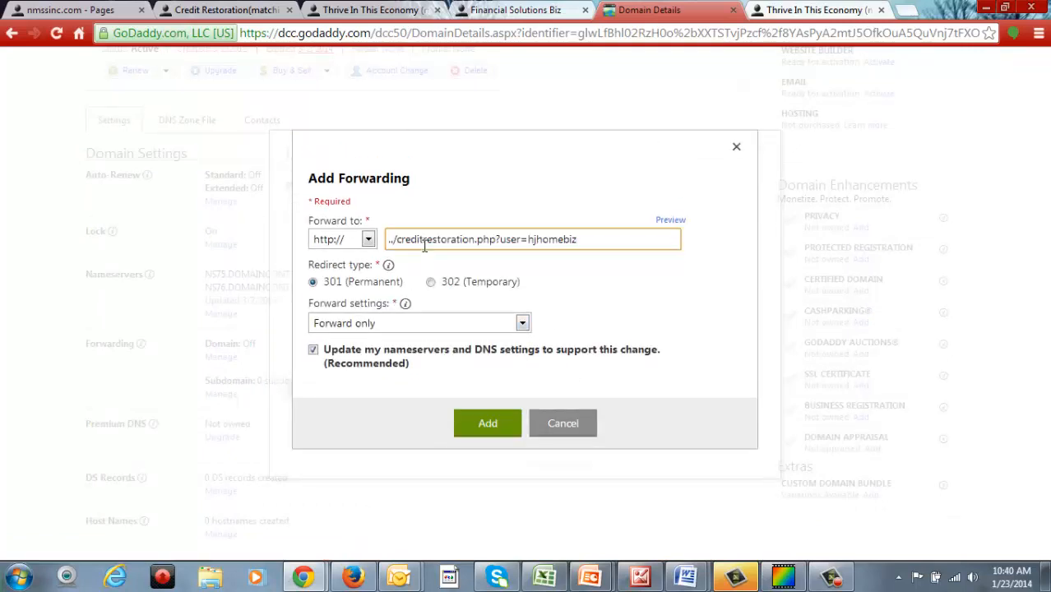
pyautogui.moveTo(605, 240); pyautogui.dragTo(369, 276)
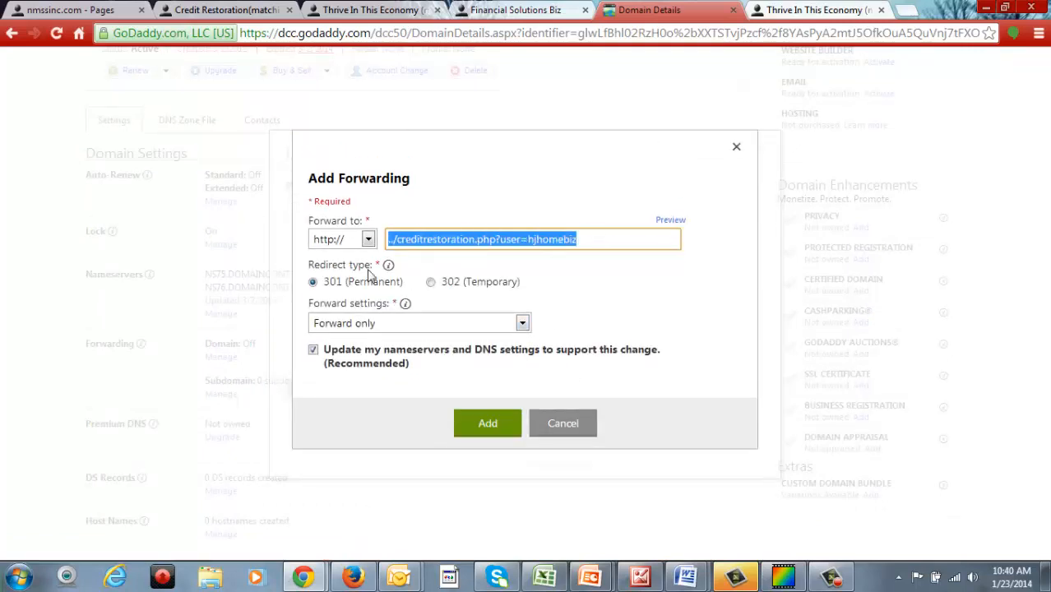
pyautogui.click(579, 432)
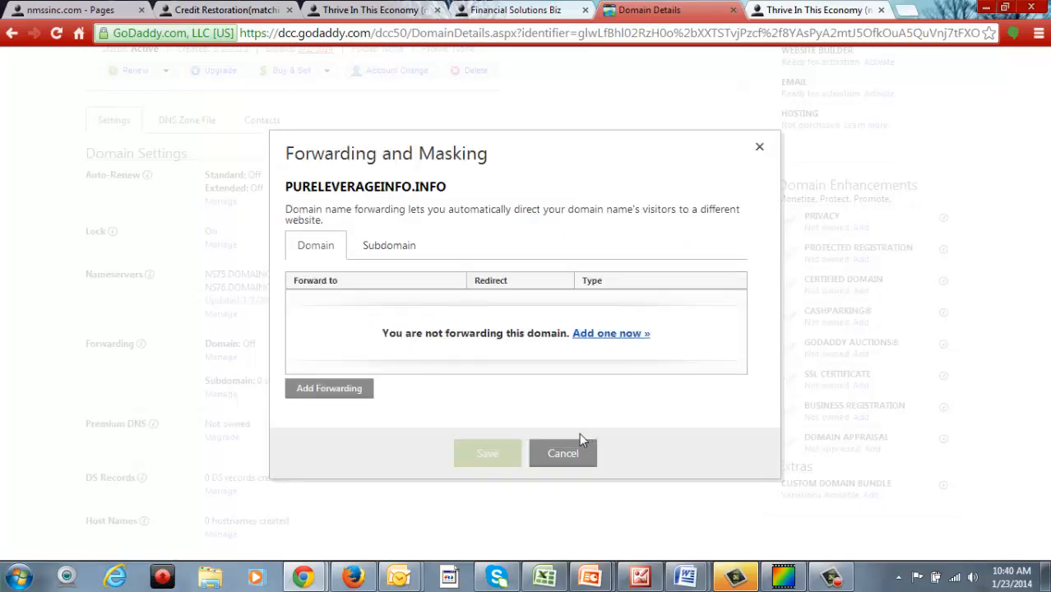
# Step: Close Forwarding and Masking, switch to the Credit Restoration capture page and copy its full web address
pyautogui.click(571, 453)
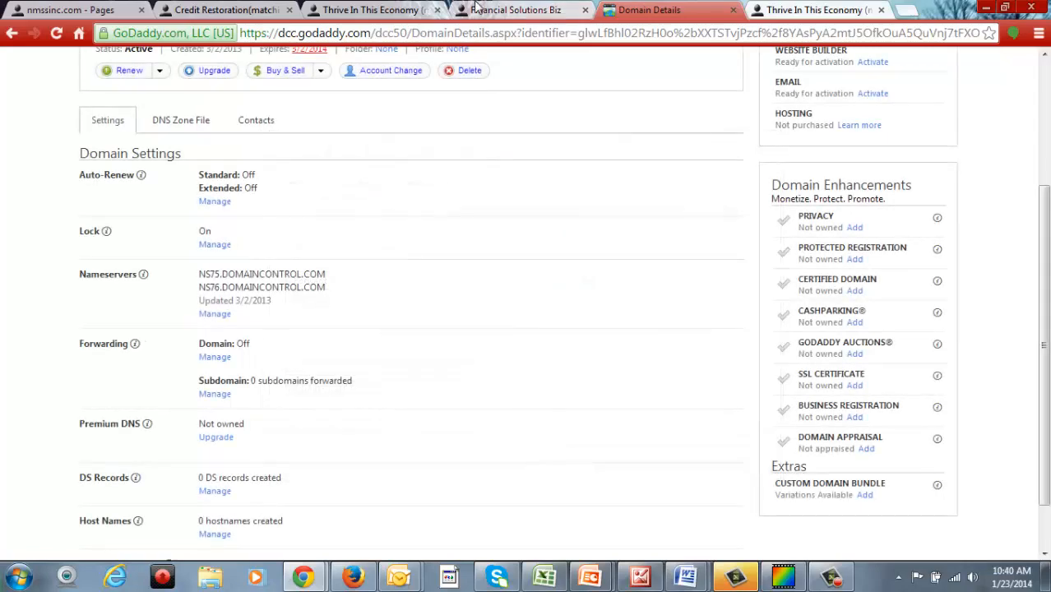
pyautogui.click(510, 9)
pyautogui.click(239, 9)
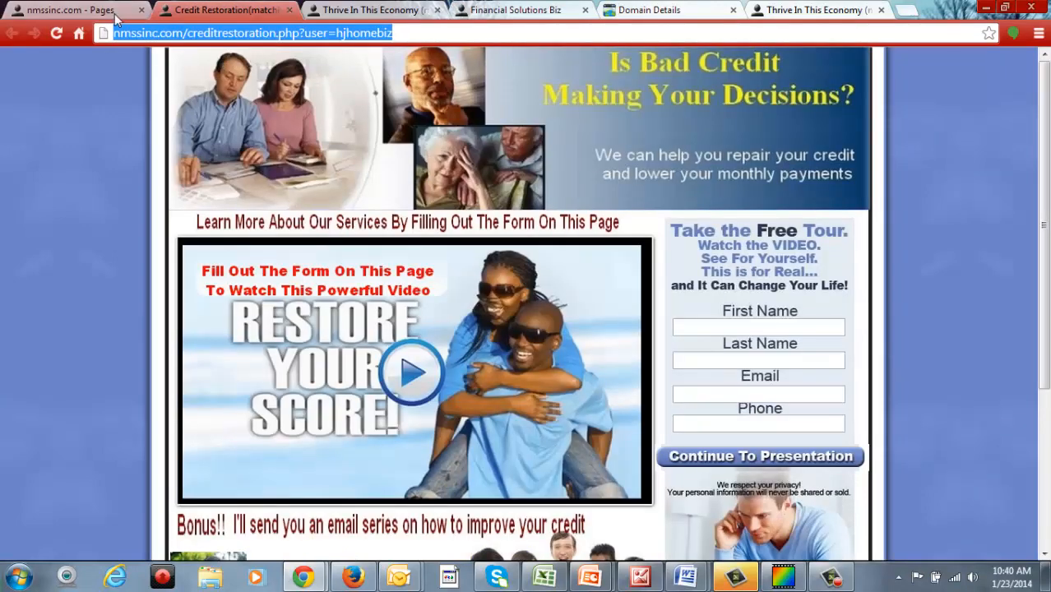
pyautogui.click(410, 45)
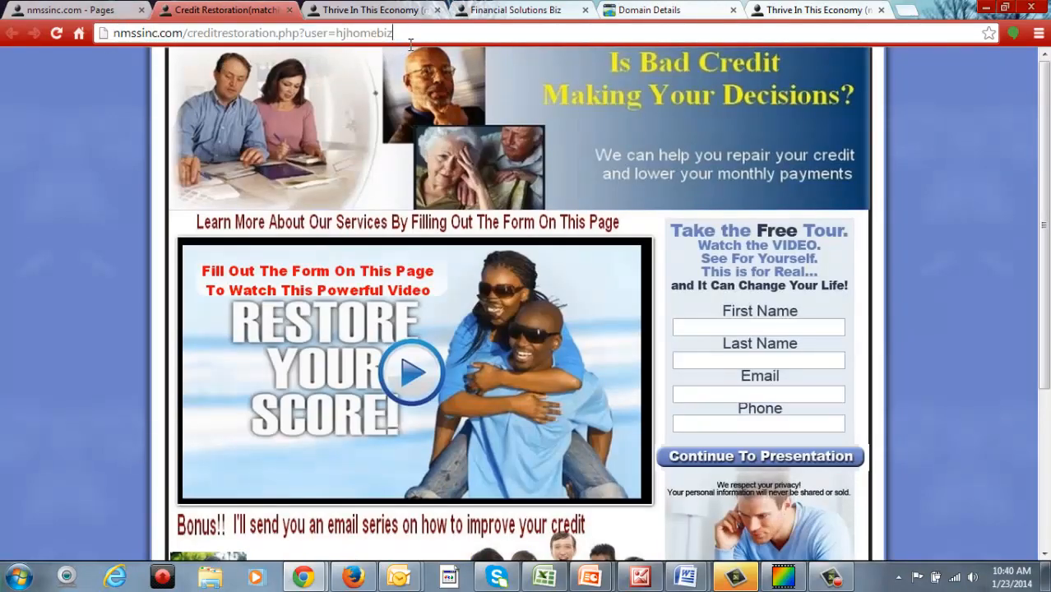
pyautogui.moveTo(411, 45); pyautogui.dragTo(103, 31)
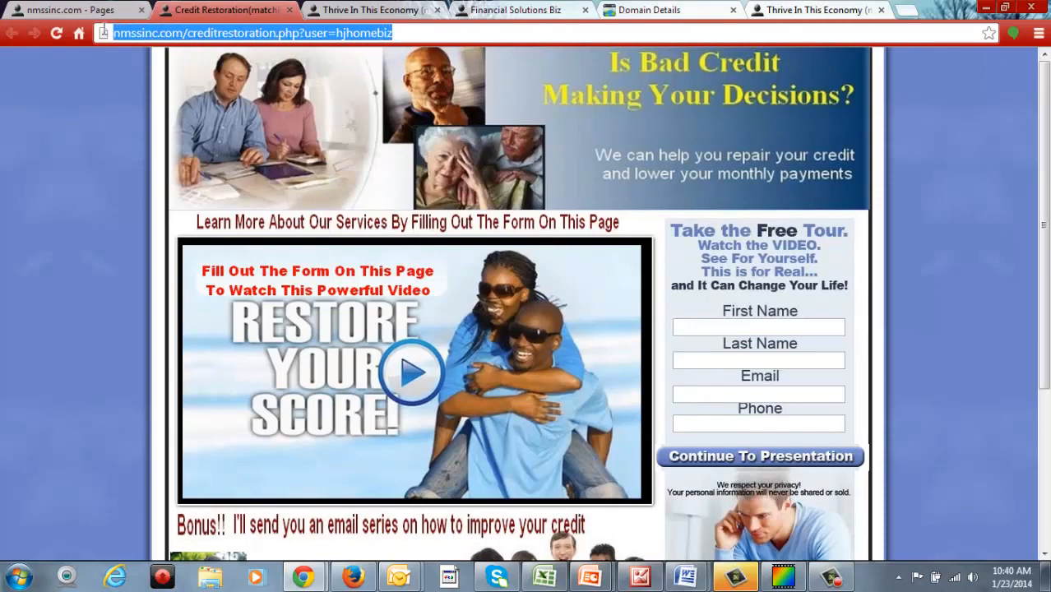
pyautogui.rightClick(151, 38)
pyautogui.click(178, 90)
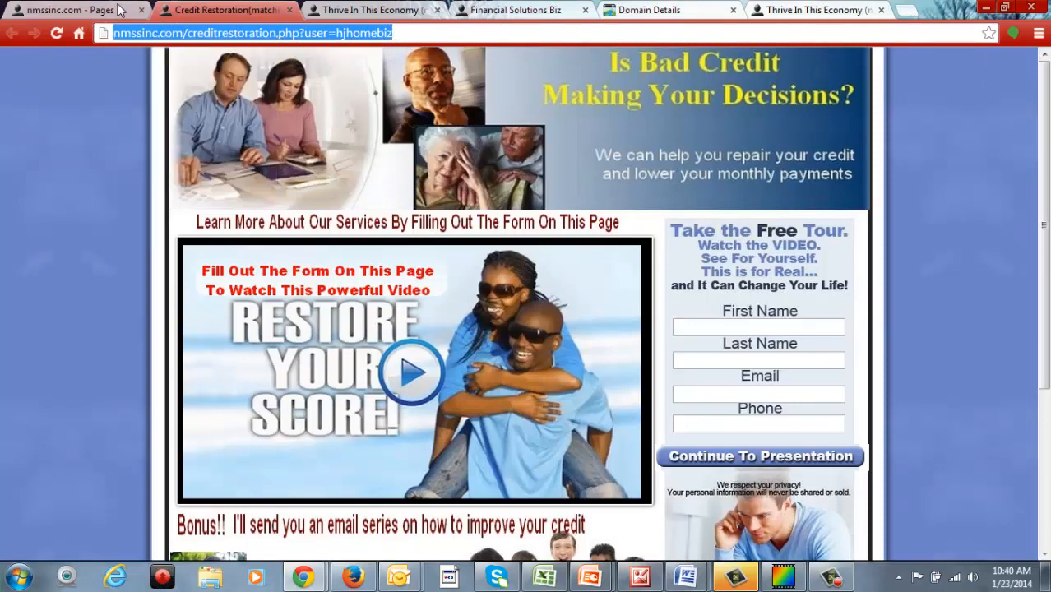
pyautogui.click(650, 13)
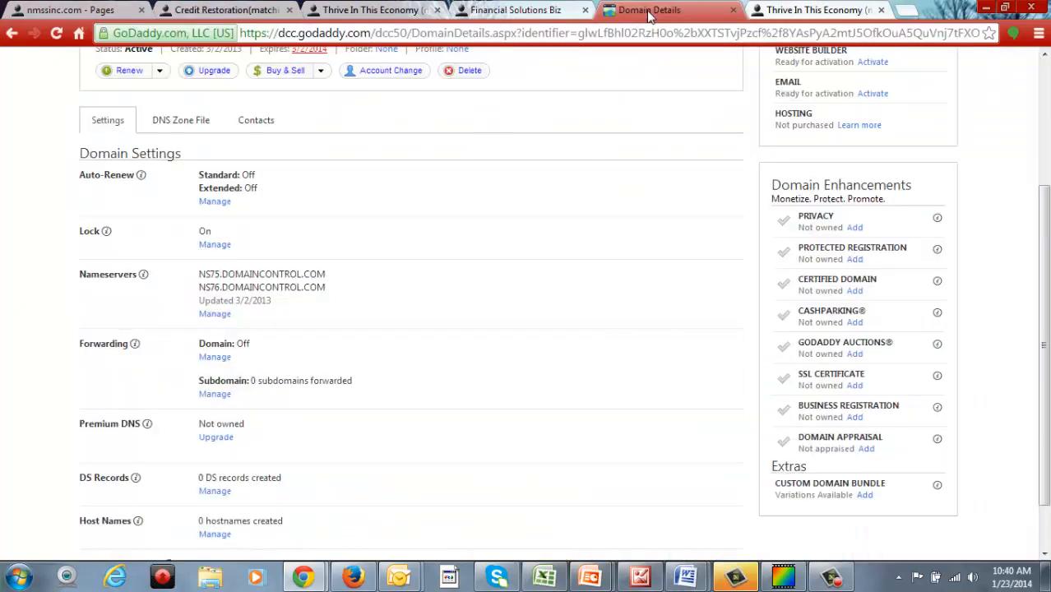
pyautogui.click(215, 359)
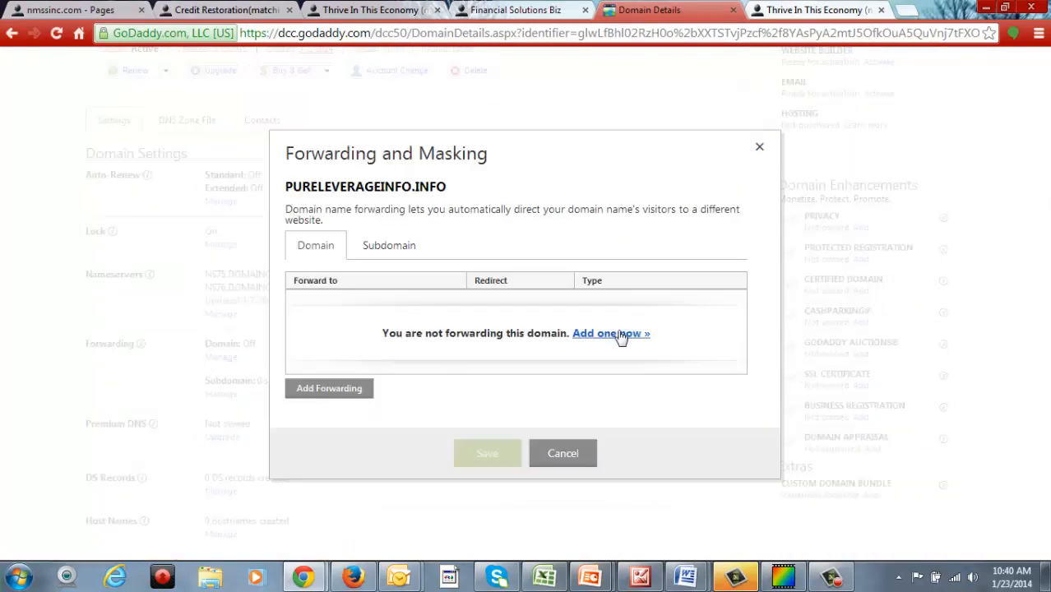
pyautogui.click(618, 334)
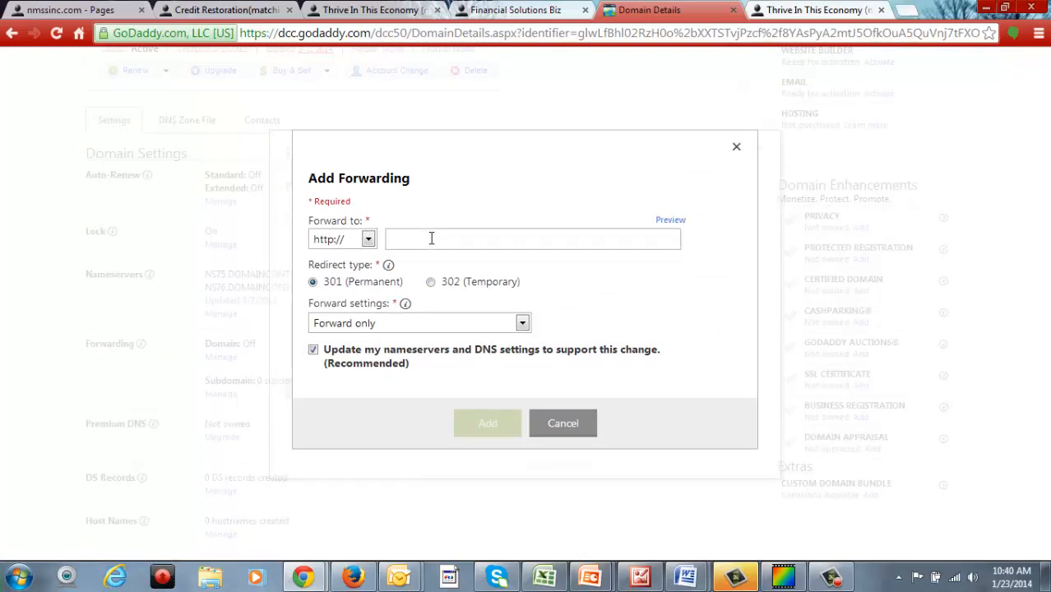
pyautogui.click(431, 239)
pyautogui.rightClick(422, 233)
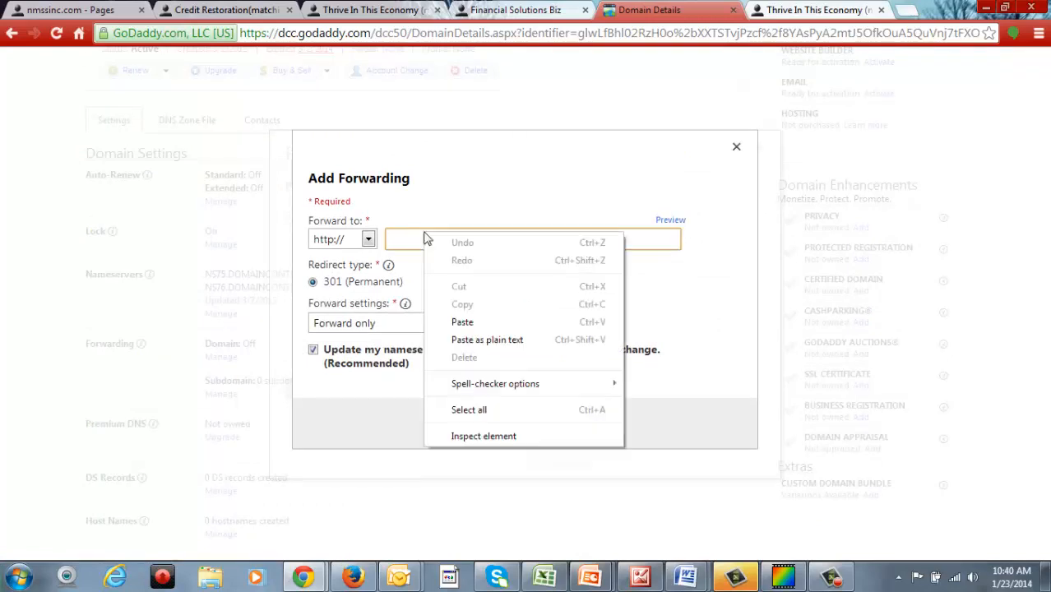
pyautogui.click(468, 322)
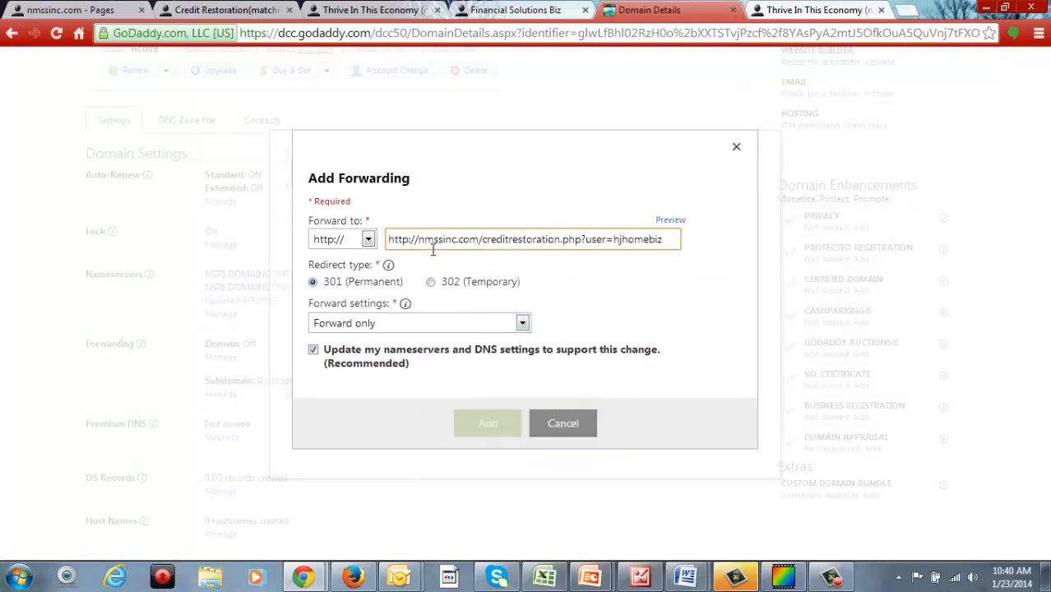
pyautogui.moveTo(418, 240); pyautogui.dragTo(392, 248)
pyautogui.press('BackSpace')
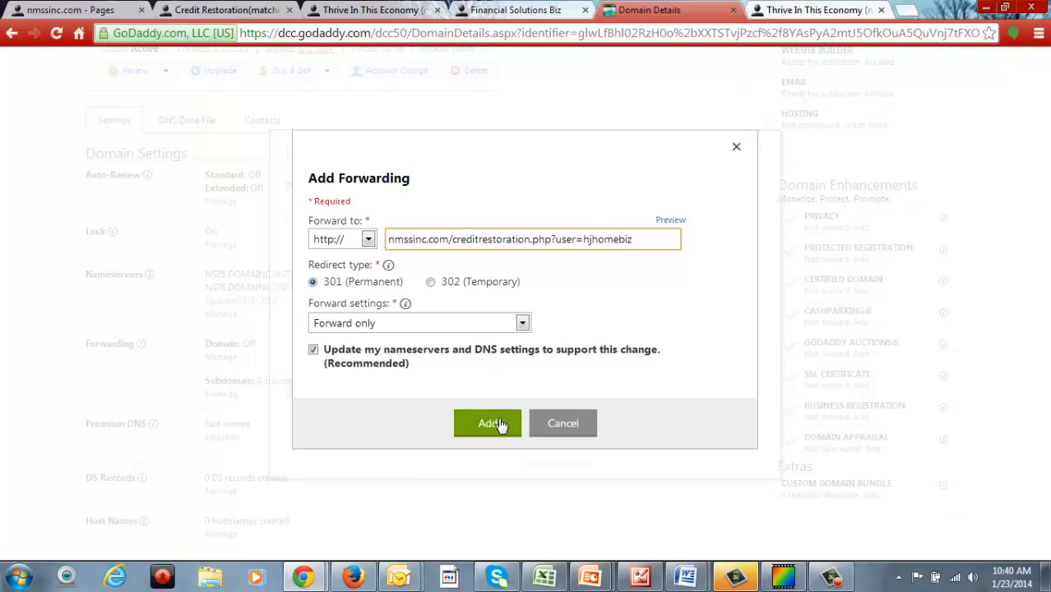
# Step: Set the domain forwarding to Forward with Masking, title it "credit restore", and add the entry
pyautogui.click(522, 323)
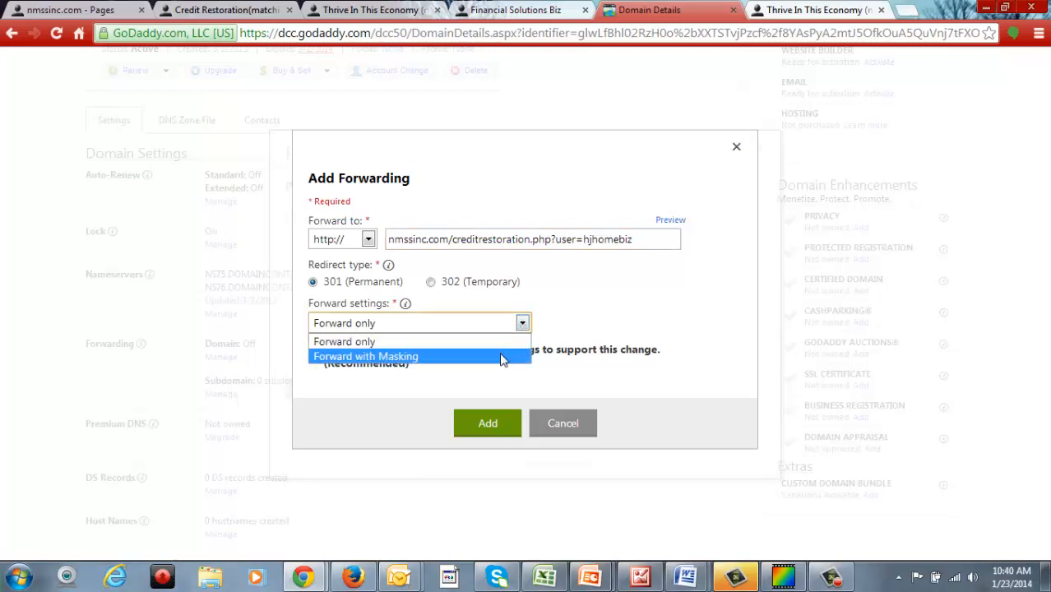
pyautogui.click(501, 358)
pyautogui.click(488, 399)
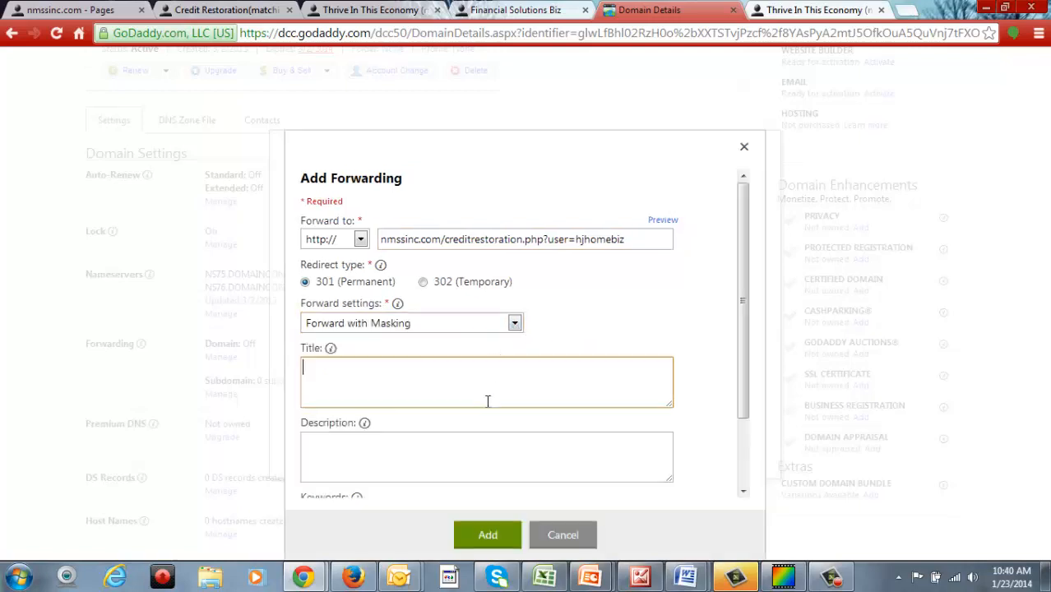
pyautogui.click(475, 478)
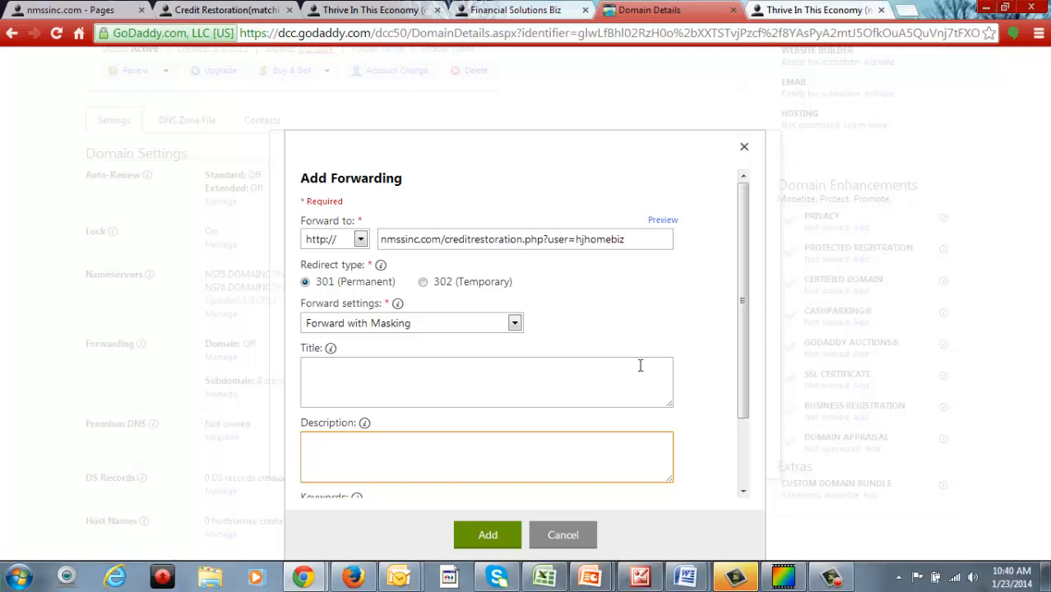
pyautogui.click(547, 375)
pyautogui.write('biz')
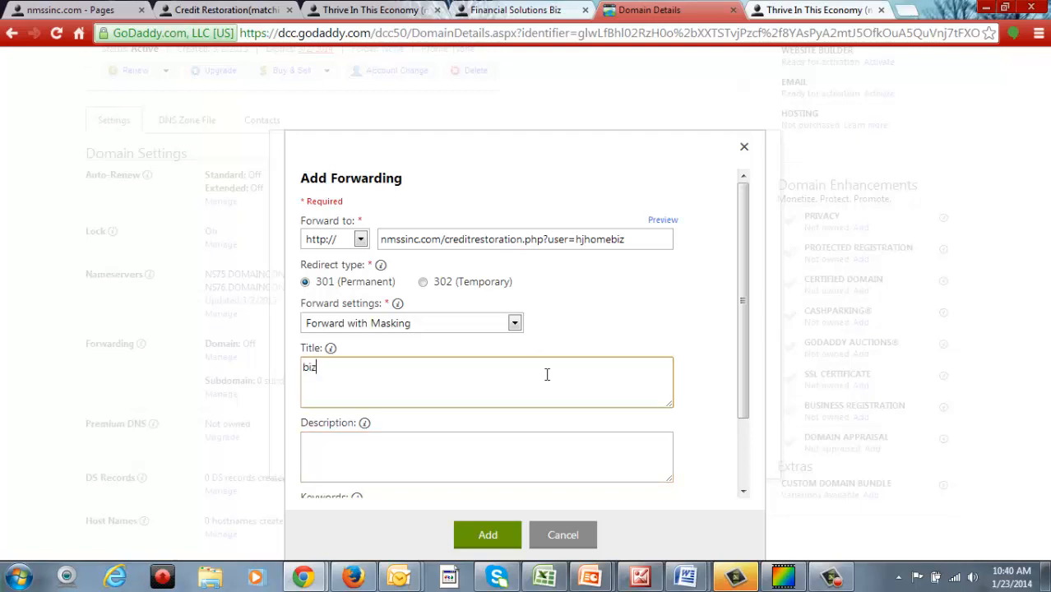
pyautogui.press('BackSpace')
pyautogui.press('BackSpace')
pyautogui.press('BackSpace')
pyautogui.write('credit restore')
pyautogui.click(504, 536)
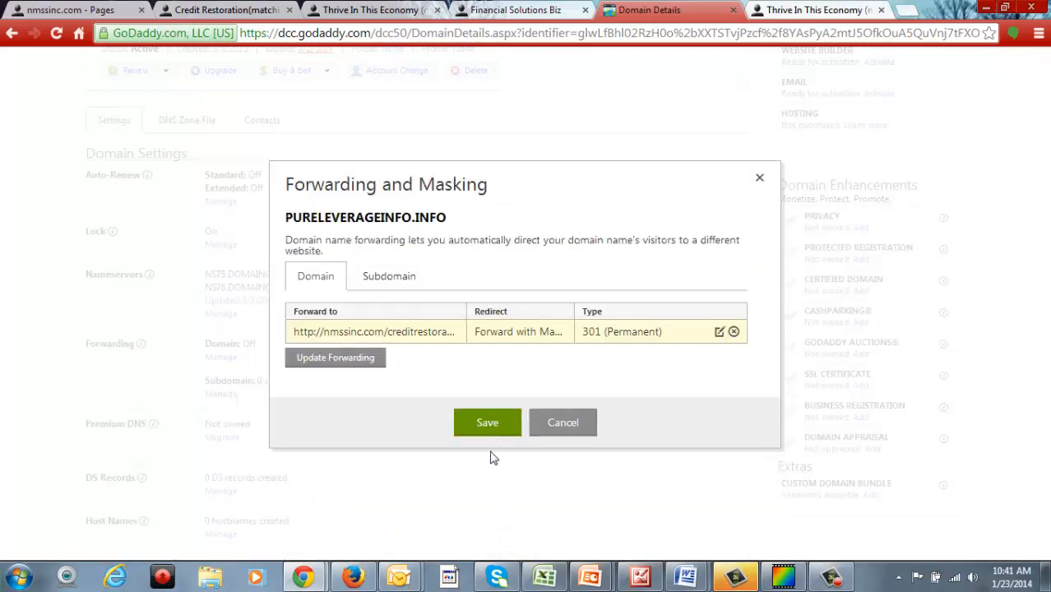
# Step: Leave Forwarding and Masking without saving and dismiss the leftover add form
pyautogui.click(584, 435)
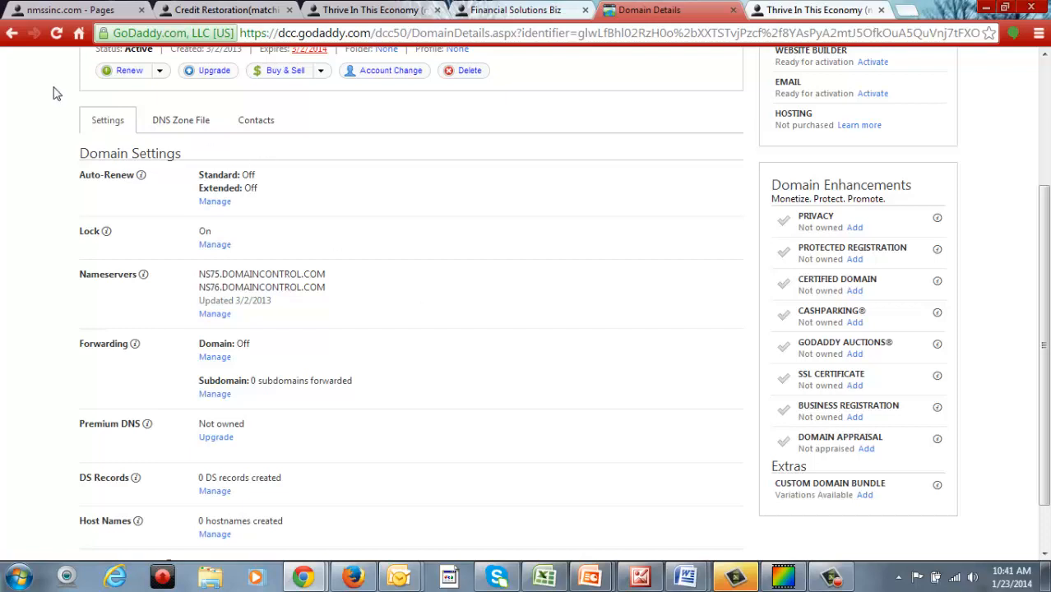
pyautogui.click(12, 34)
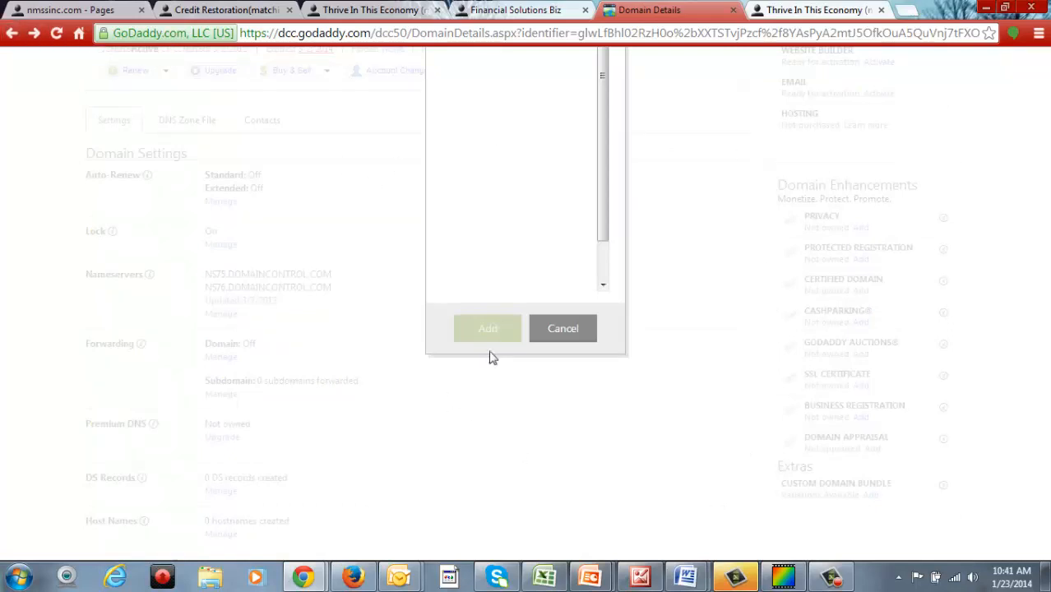
pyautogui.click(579, 331)
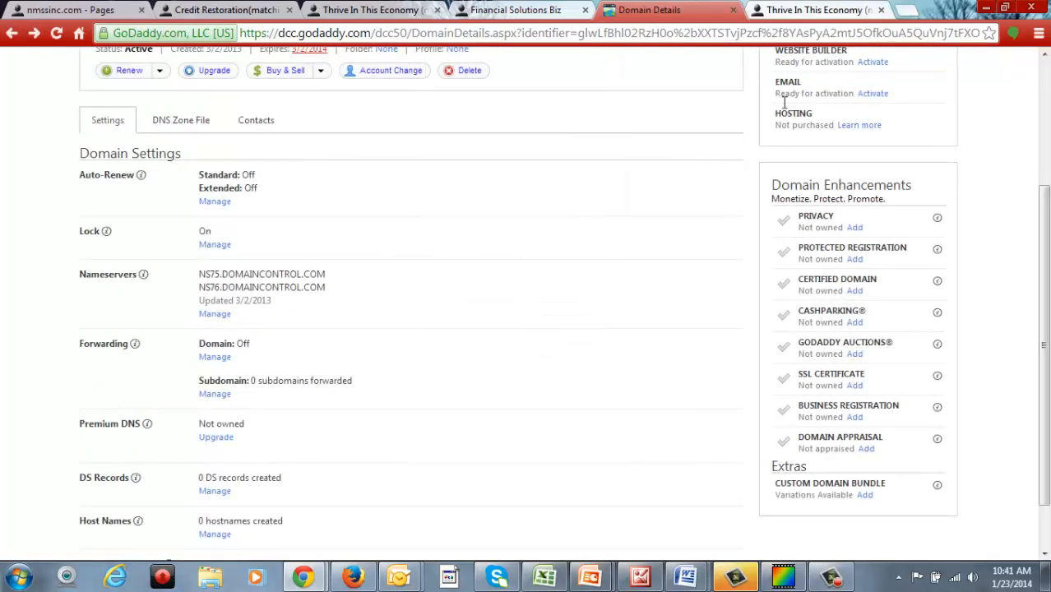
# Step: Start a new subdomain forward for PURELEVERAGEINFO.INFO and name the subdomain creditrestore
pyautogui.click(1045, 85)
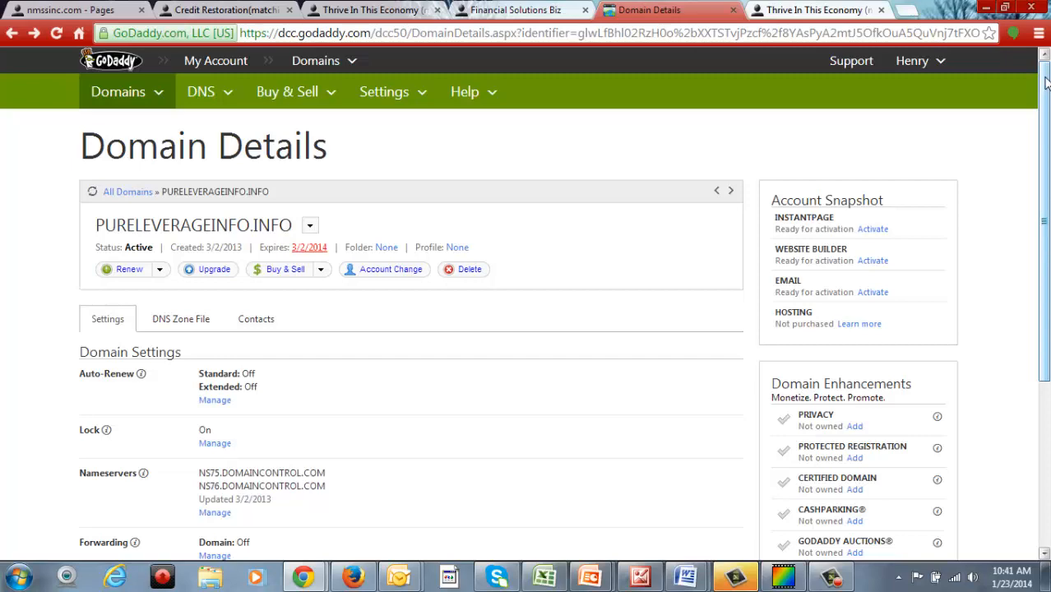
pyautogui.moveTo(1046, 112); pyautogui.dragTo(1048, 257)
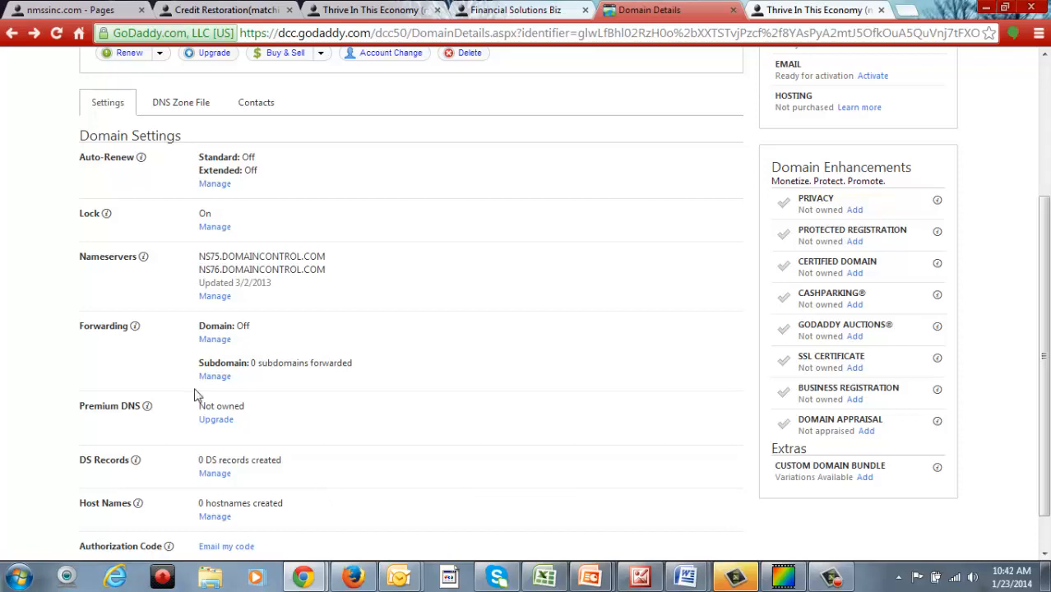
pyautogui.click(214, 376)
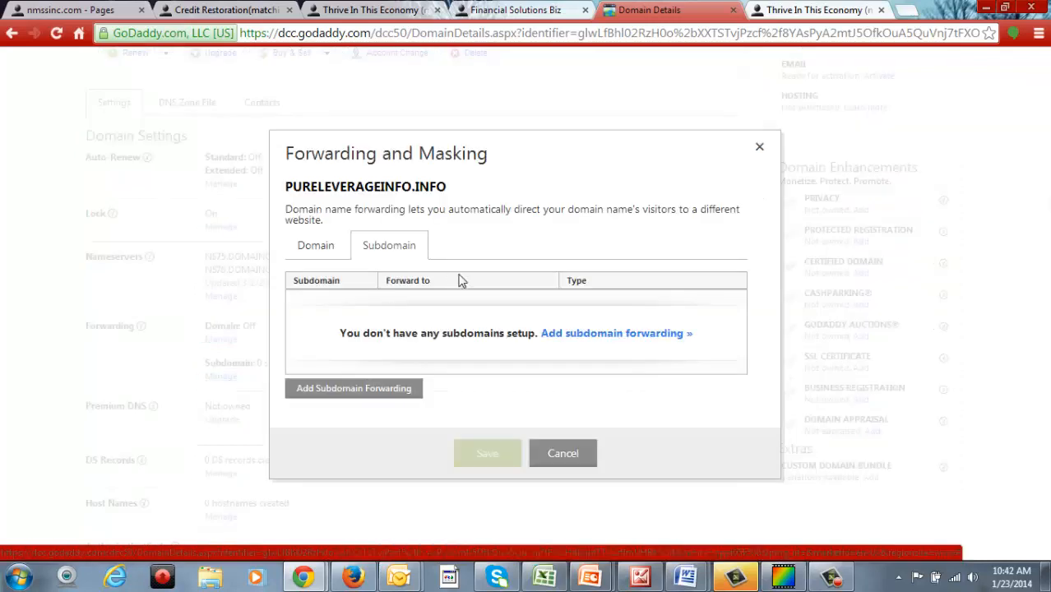
pyautogui.click(577, 337)
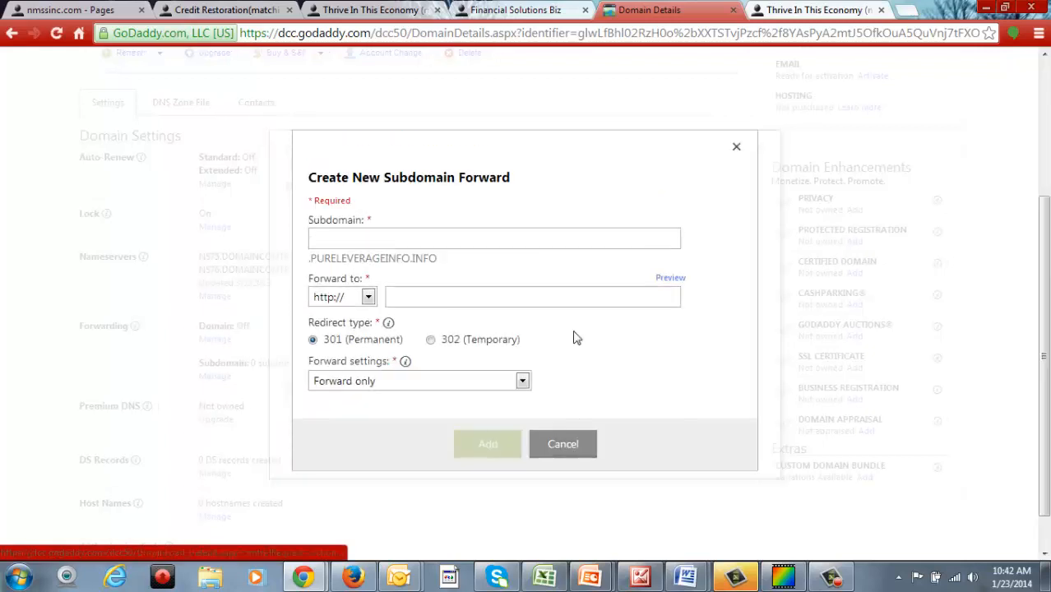
pyautogui.click(392, 245)
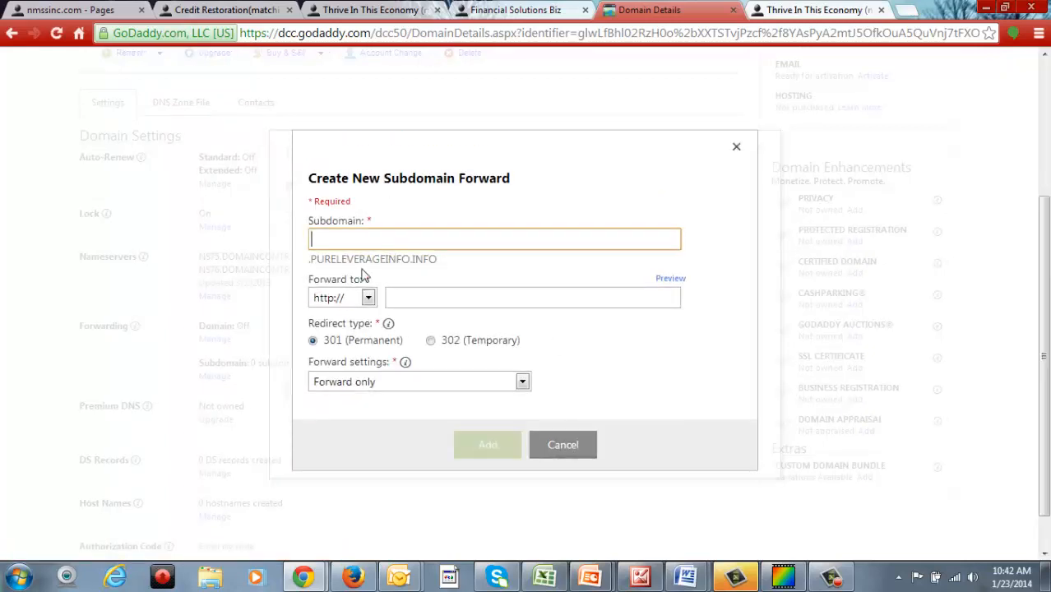
pyautogui.moveTo(443, 260); pyautogui.dragTo(317, 250)
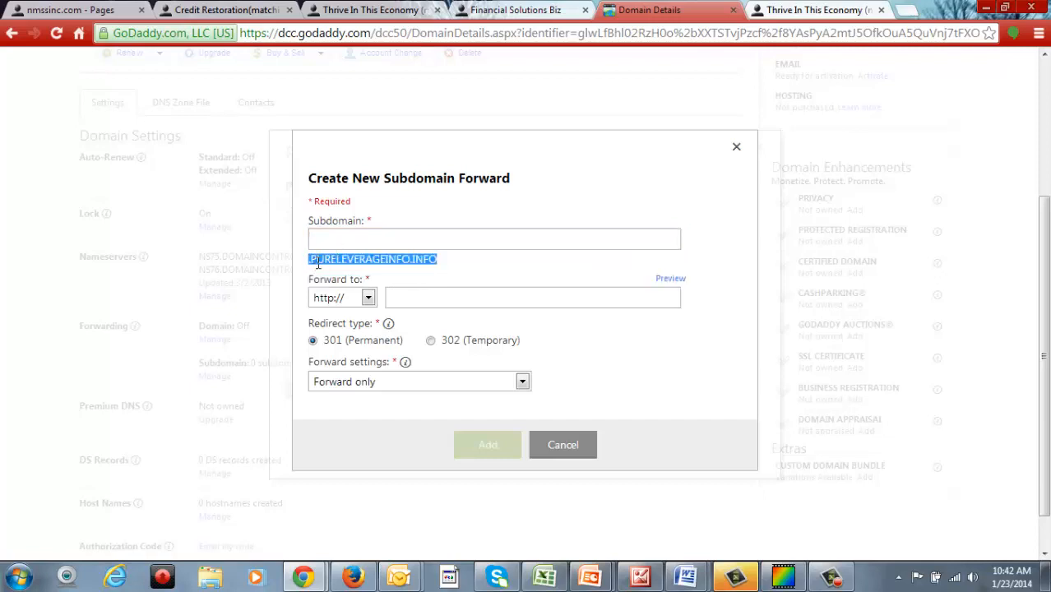
pyautogui.click(315, 265)
pyautogui.click(336, 239)
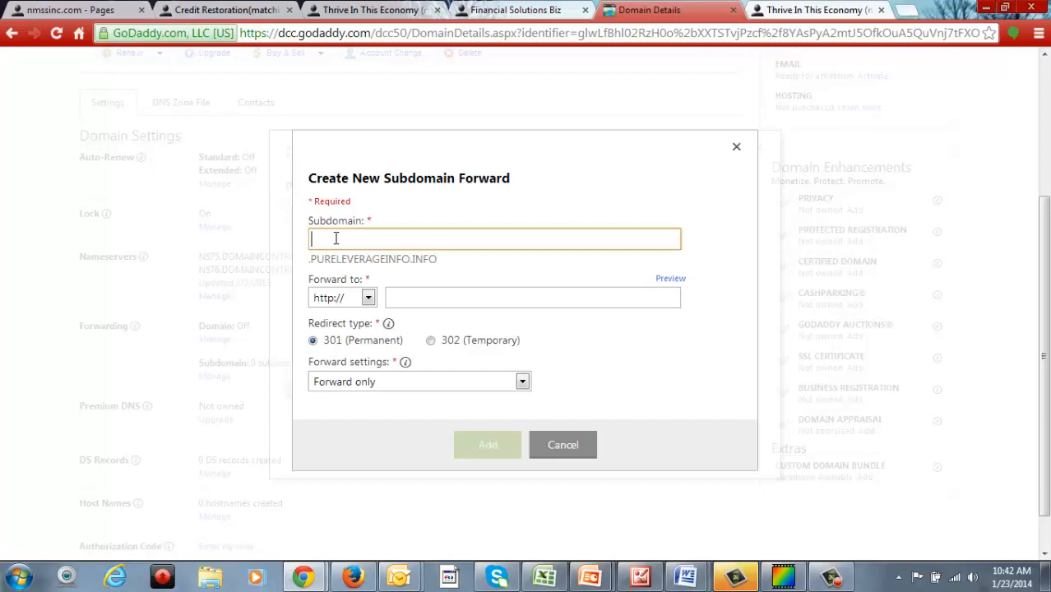
pyautogui.write('creditrestore')
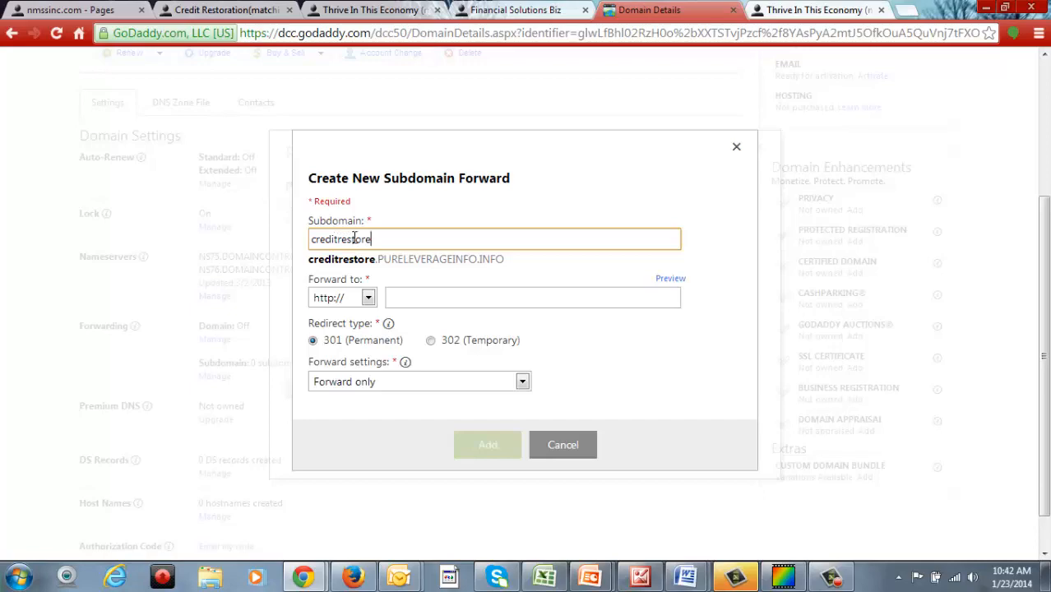
# Step: Switch to the Credit Restoration capture page and copy its web address for the subdomain's destination
pyautogui.click(403, 306)
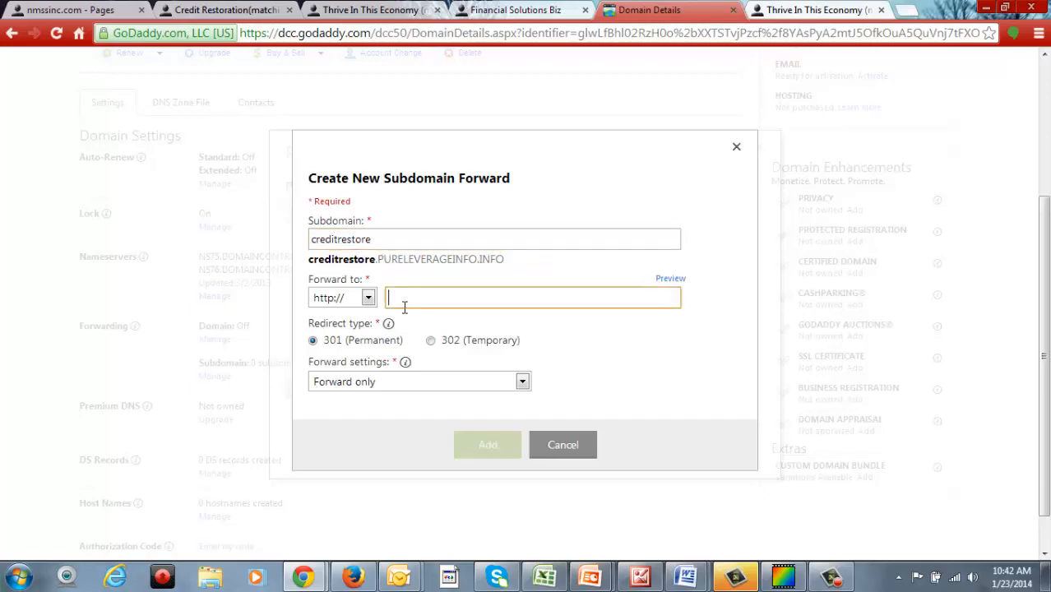
pyautogui.click(218, 11)
pyautogui.rightClick(218, 36)
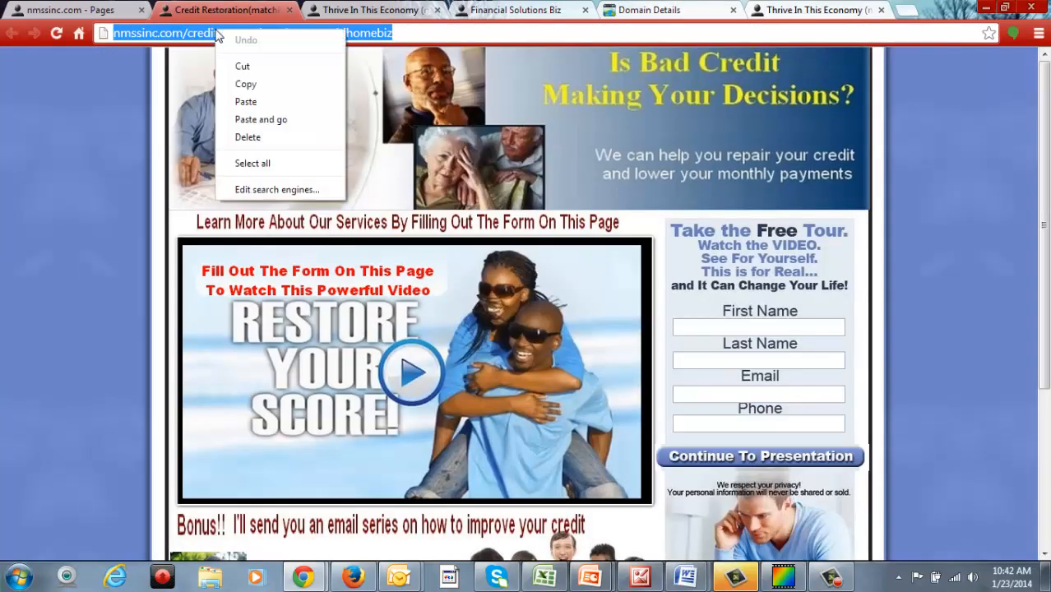
pyautogui.click(251, 85)
pyautogui.click(97, 10)
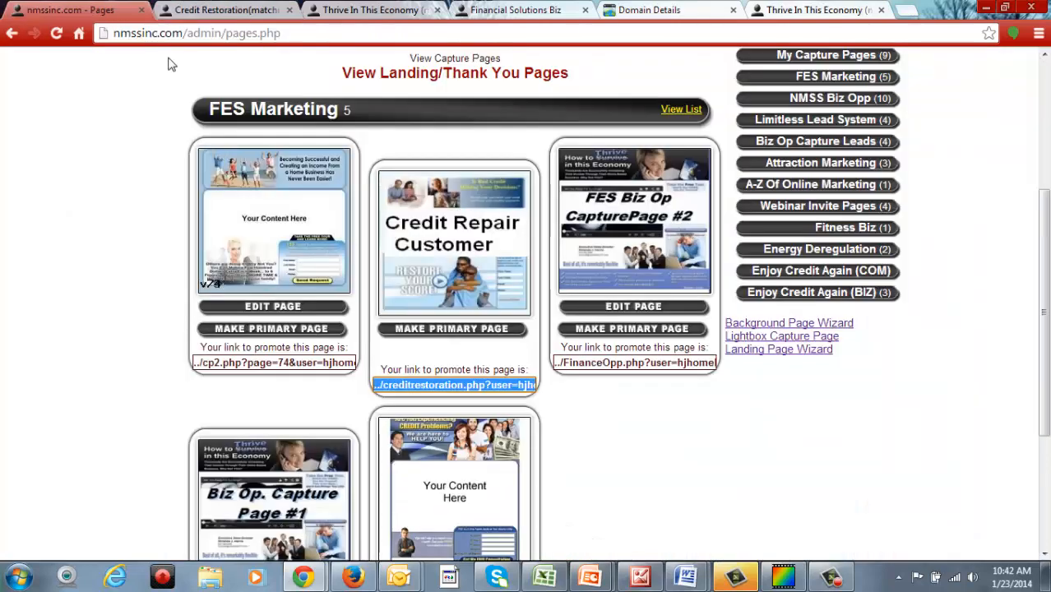
pyautogui.click(676, 9)
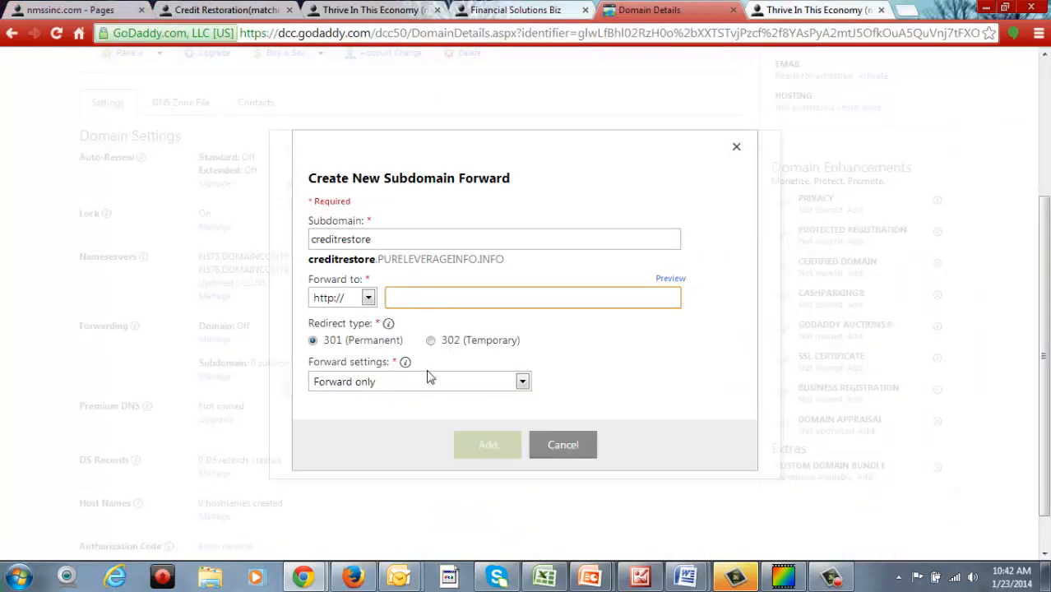
pyautogui.hotkey('ctrl', 'v')
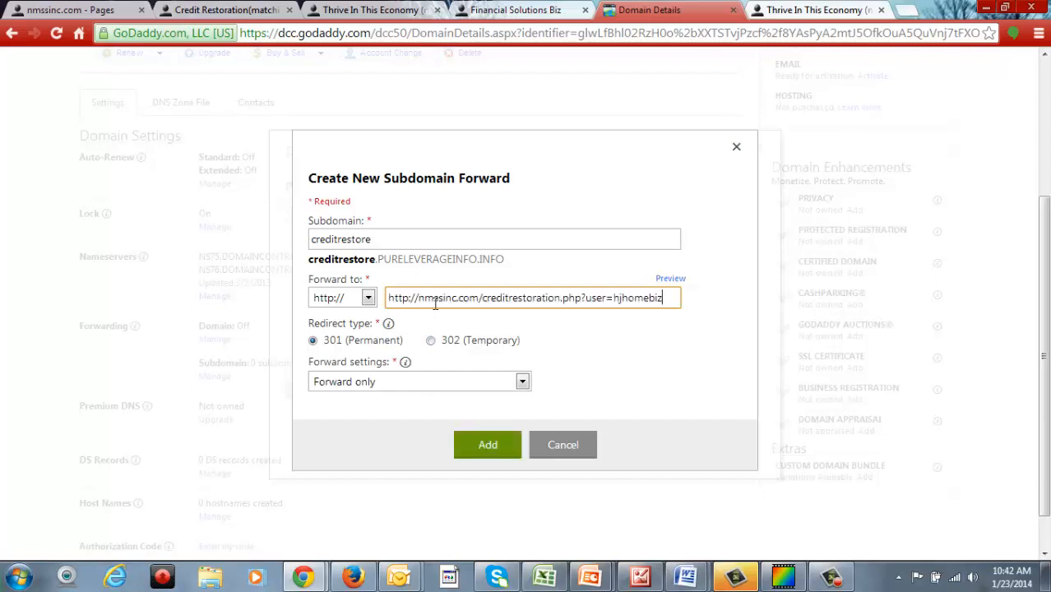
pyautogui.click(422, 302)
pyautogui.moveTo(422, 303); pyautogui.dragTo(352, 309)
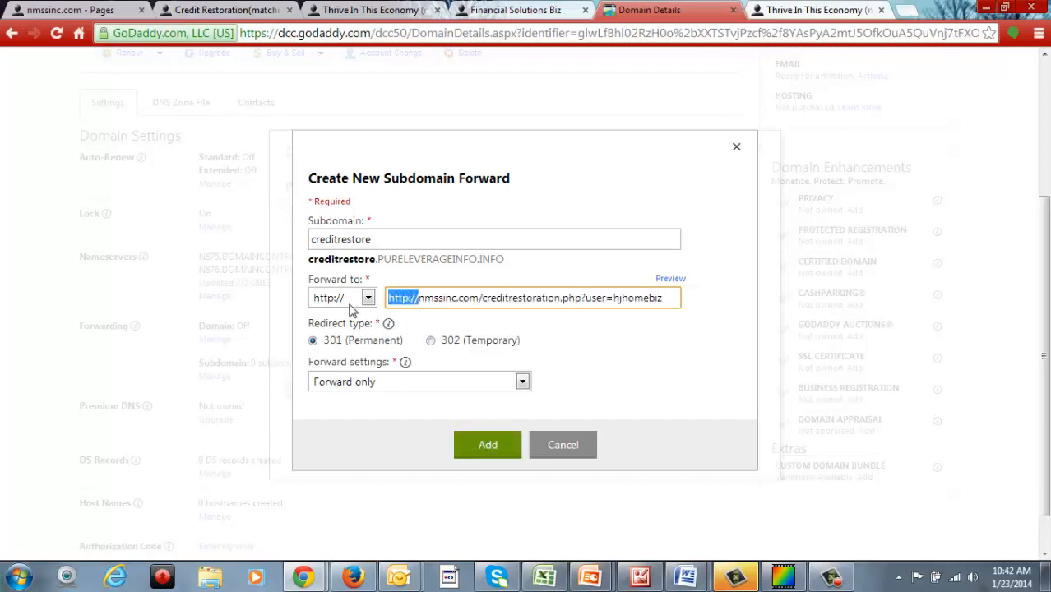
pyautogui.press('BackSpace')
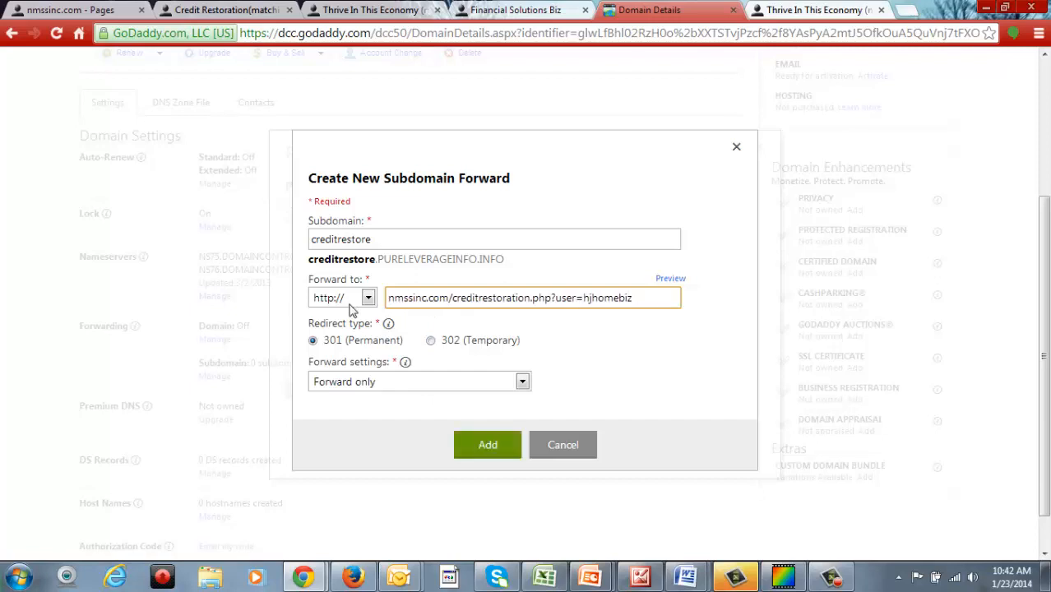
pyautogui.click(521, 383)
pyautogui.click(468, 414)
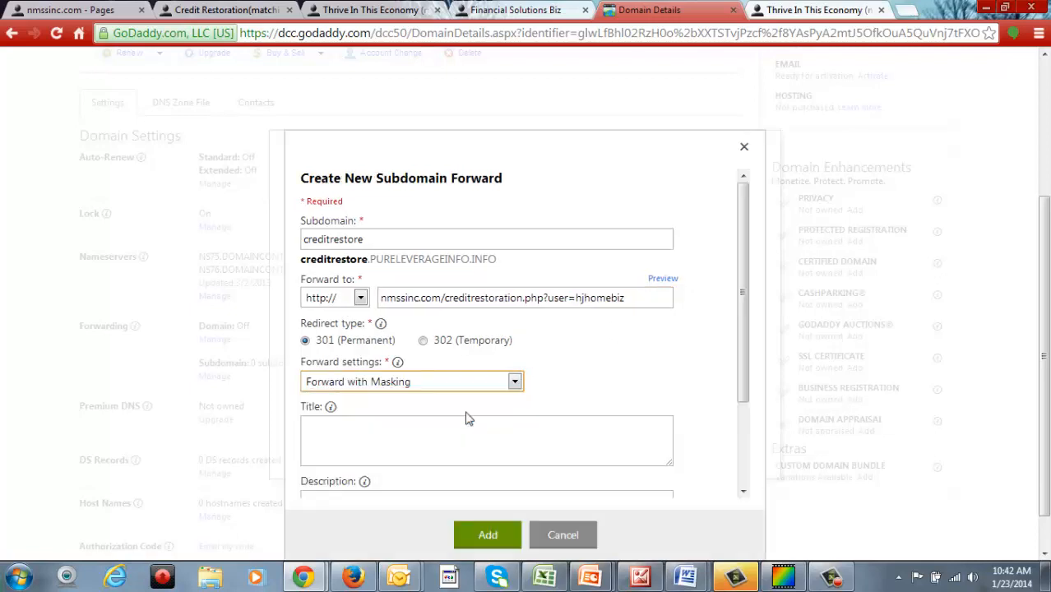
# Step: Enter "credti" as the title of the masked creditrestore forward and add it to the subdomain forwarding list
pyautogui.click(468, 436)
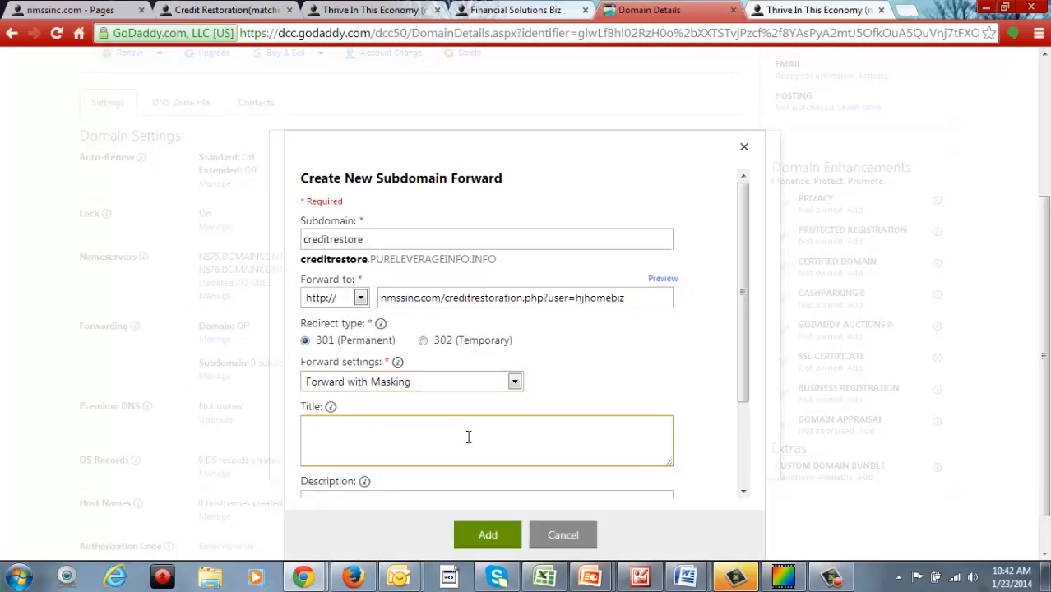
pyautogui.write('credti')
pyautogui.click(487, 535)
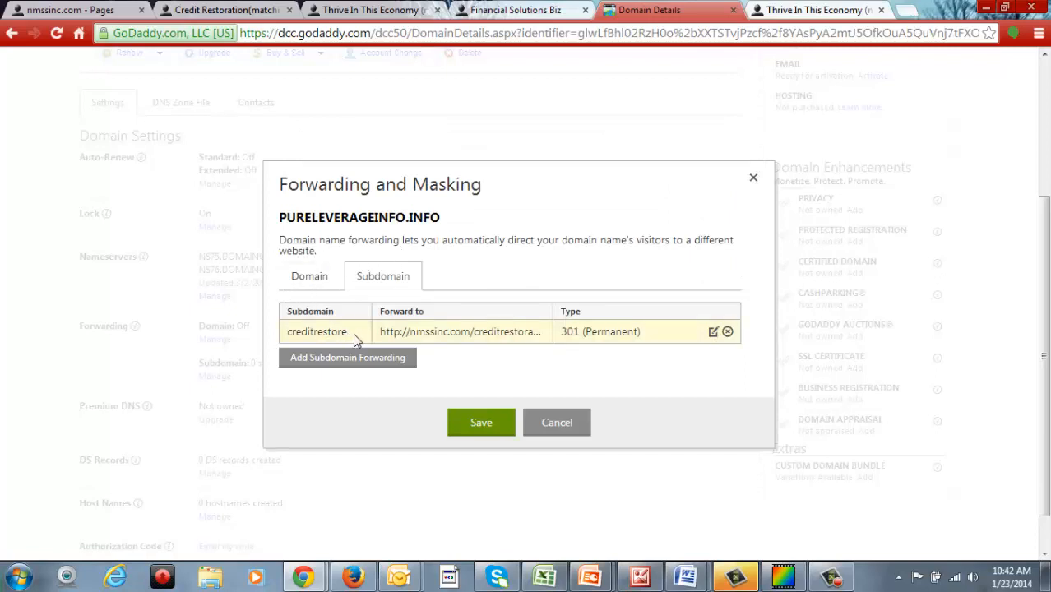
# Step: Review the creditrestore subdomain and its domain name, compare them with the Credit Restoration page and NMSS page list, and return to GoDaddy
pyautogui.moveTo(354, 335); pyautogui.dragTo(294, 343)
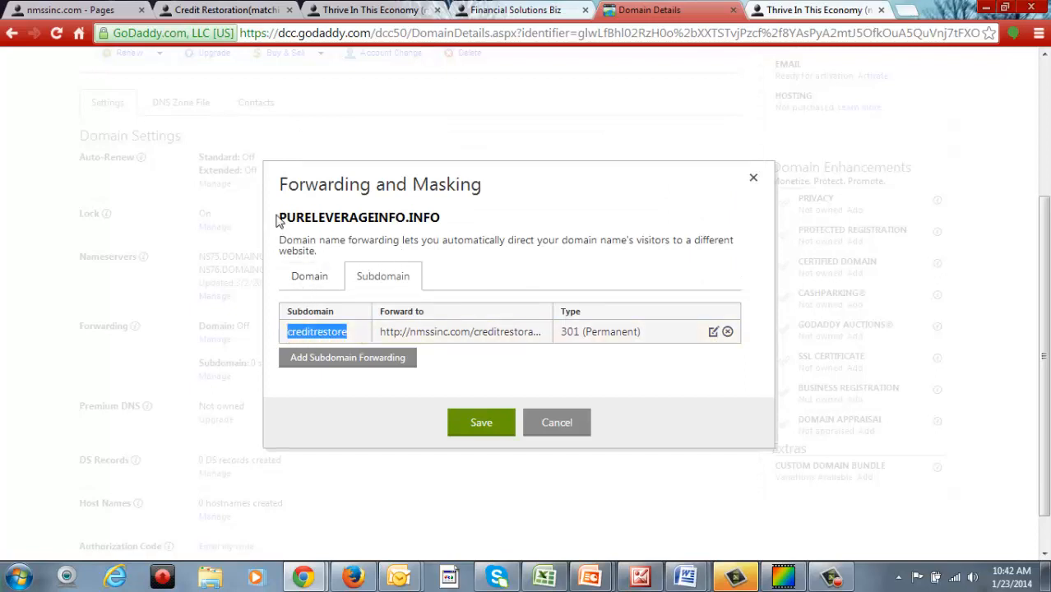
pyautogui.moveTo(285, 218); pyautogui.dragTo(422, 228)
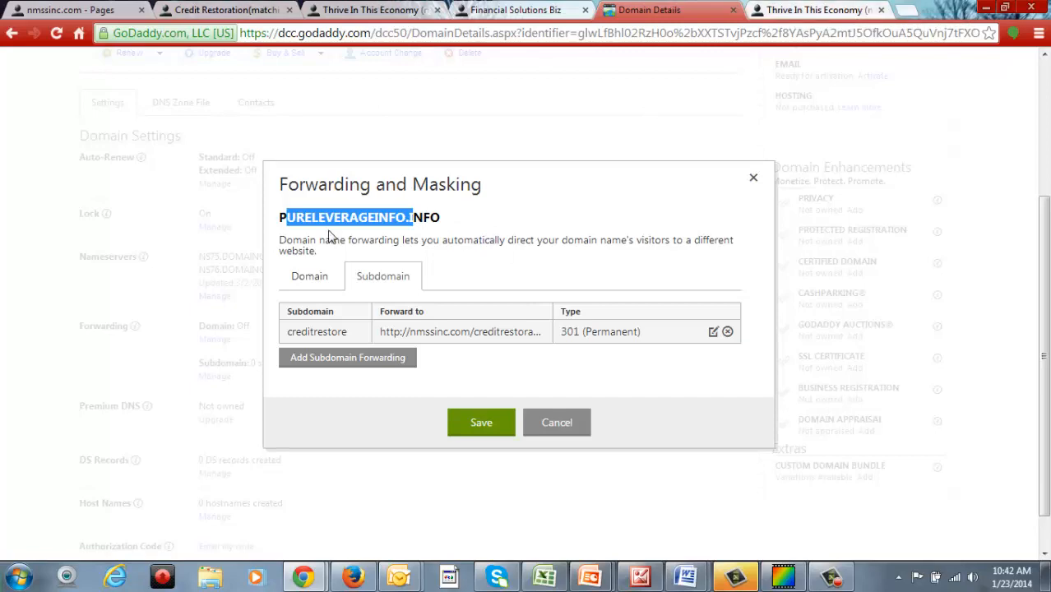
pyautogui.click(257, 9)
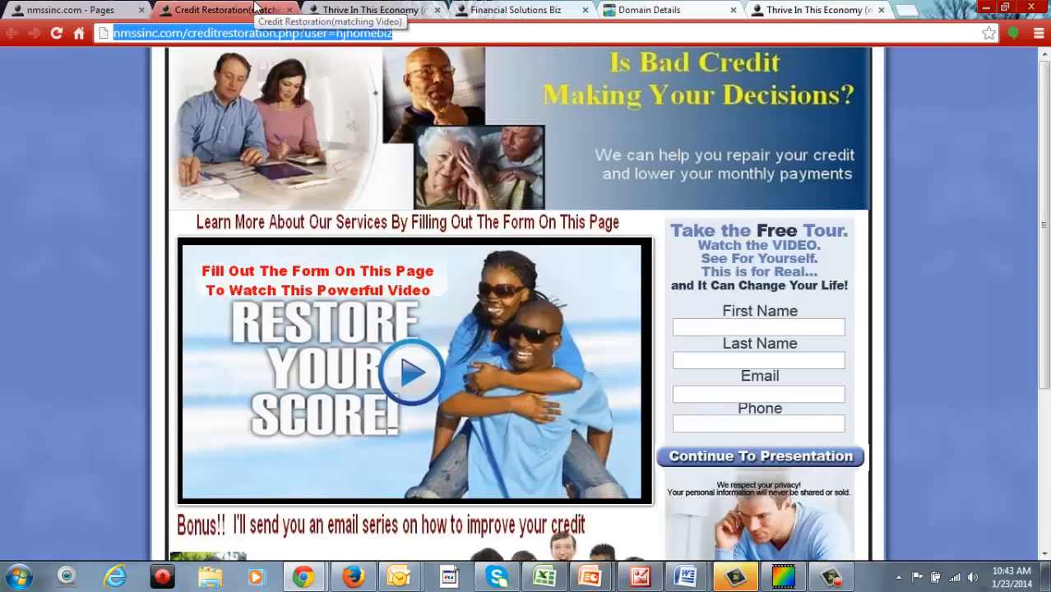
pyautogui.click(51, 8)
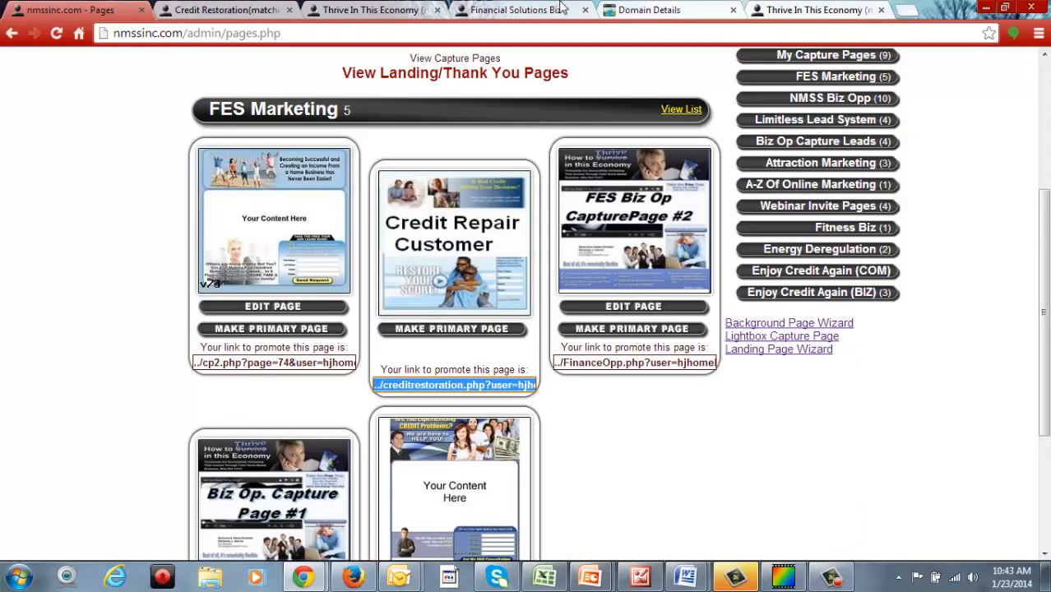
pyautogui.click(675, 9)
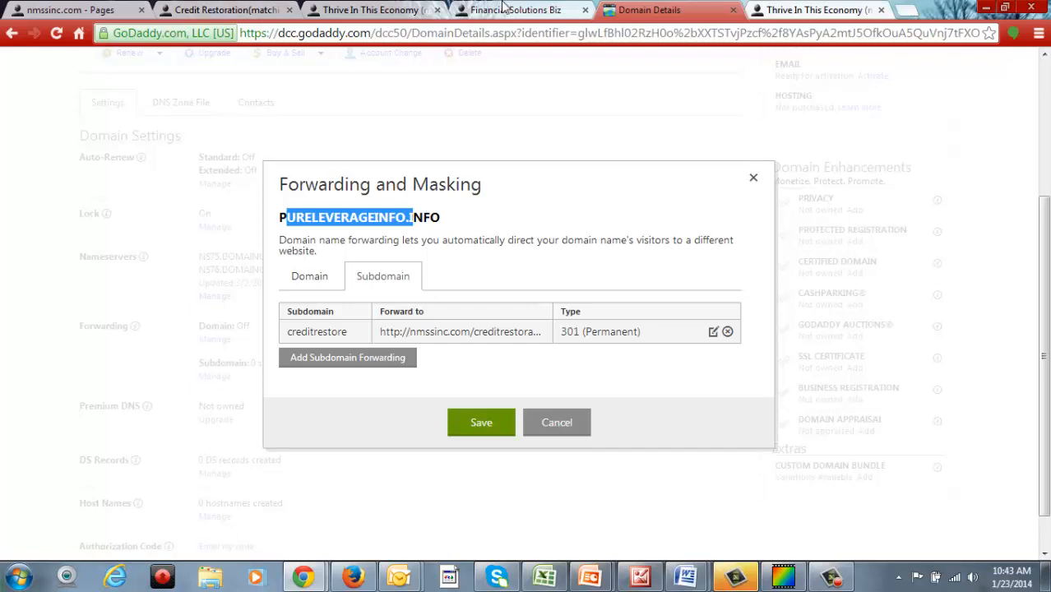
# Step: Close GoDaddy's Domain Details page without saving, and revisit the NMSS page list and the Credit Restoration capture page
pyautogui.click(733, 12)
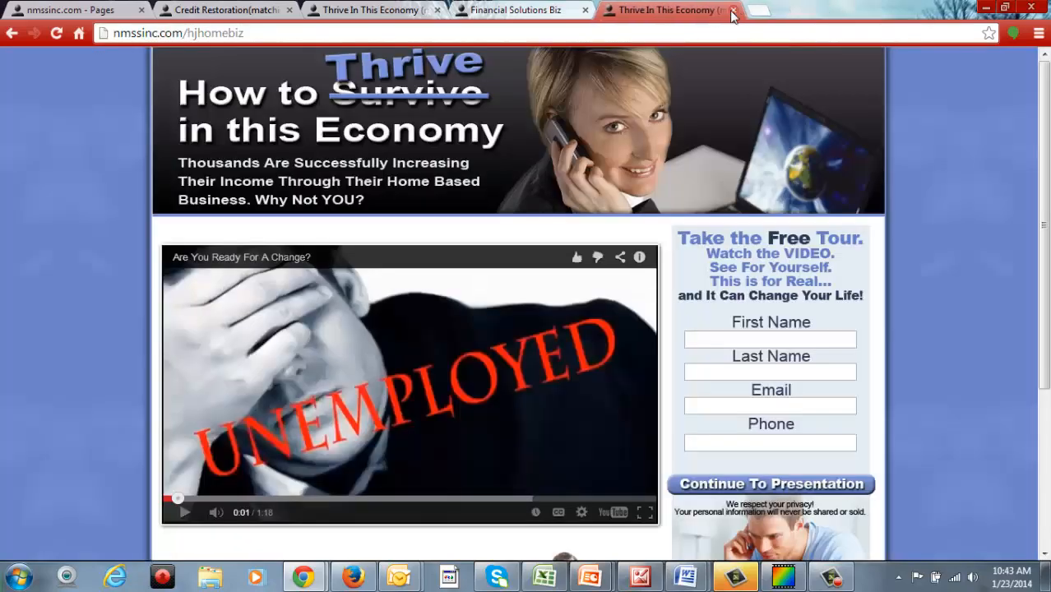
pyautogui.click(115, 10)
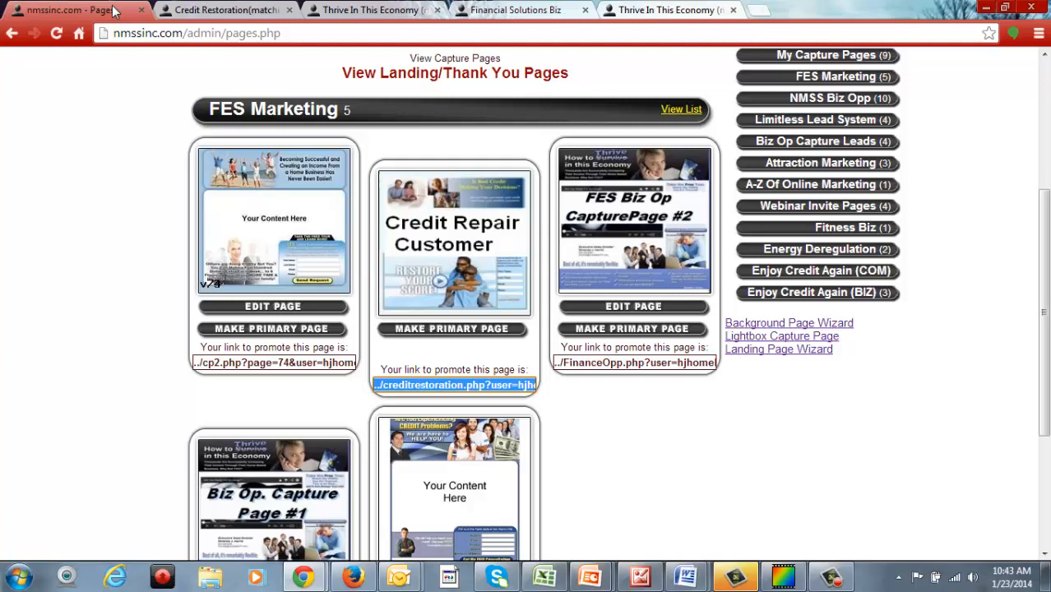
pyautogui.click(237, 10)
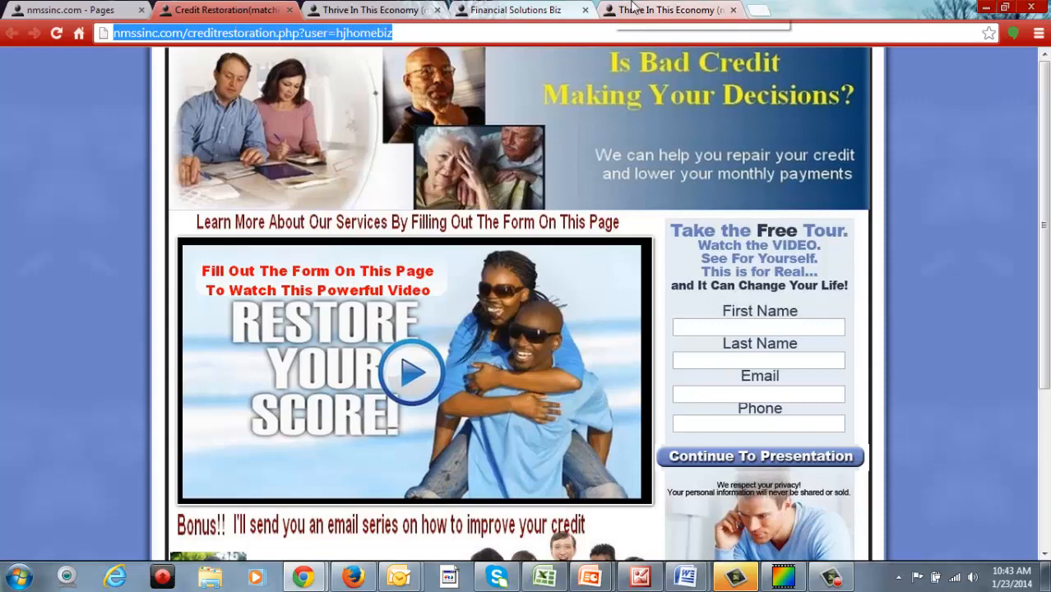
pyautogui.click(92, 13)
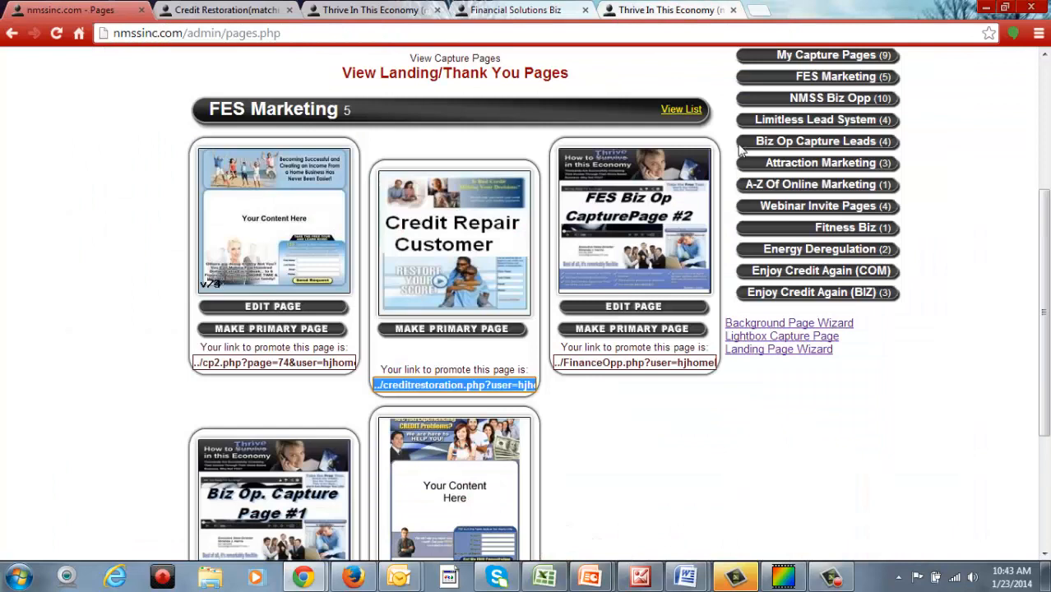
# Step: View the Attraction Marketing category of NMSS capture pages, return to the FES Marketing category and look over its pages
pyautogui.moveTo(1047, 269); pyautogui.dragTo(1048, 229)
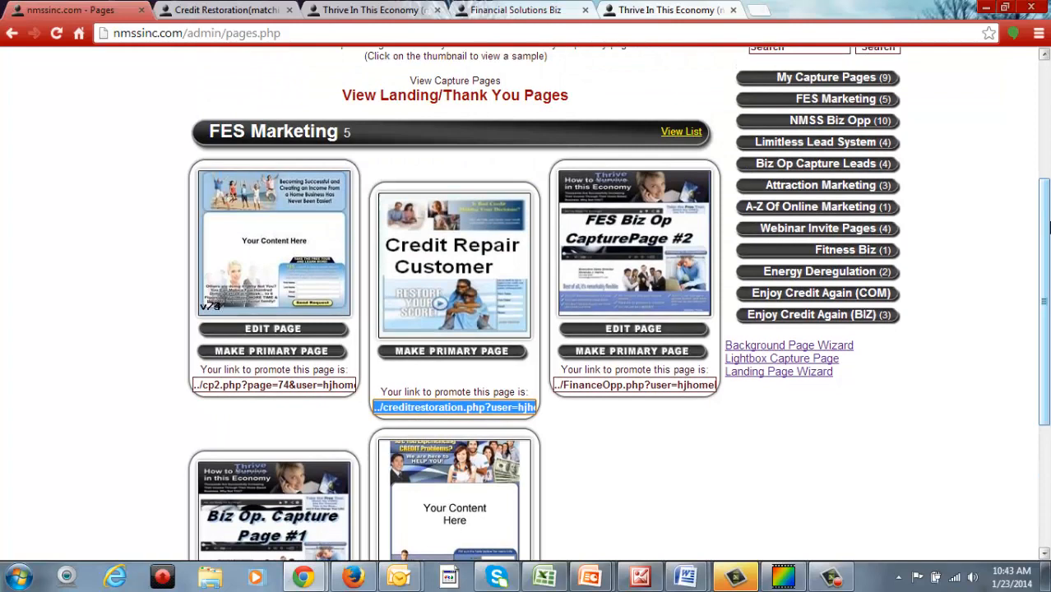
pyautogui.click(883, 188)
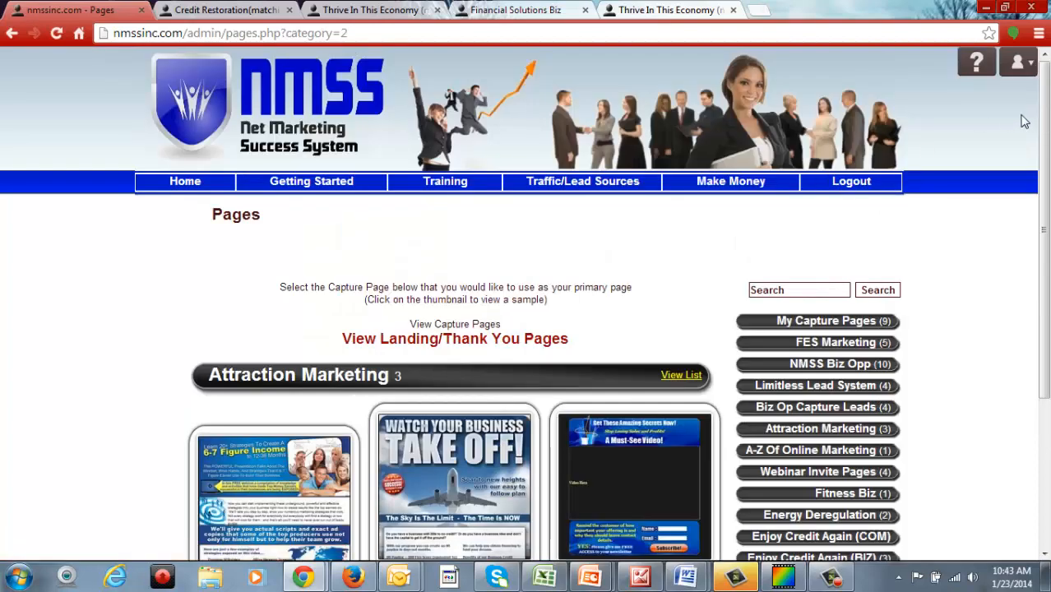
pyautogui.click(12, 34)
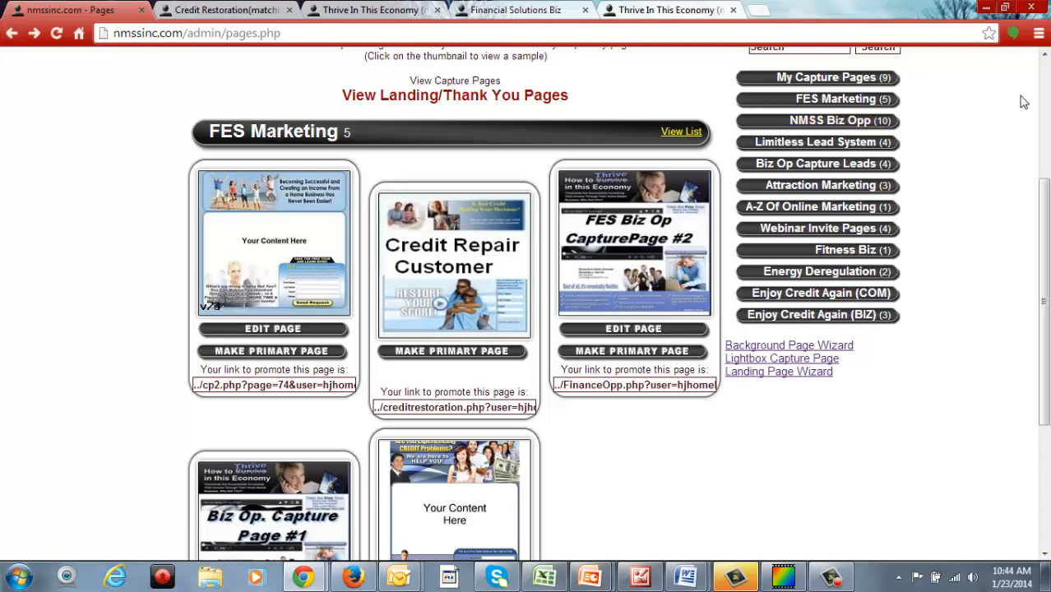
pyautogui.scroll(3, 1024, 101)
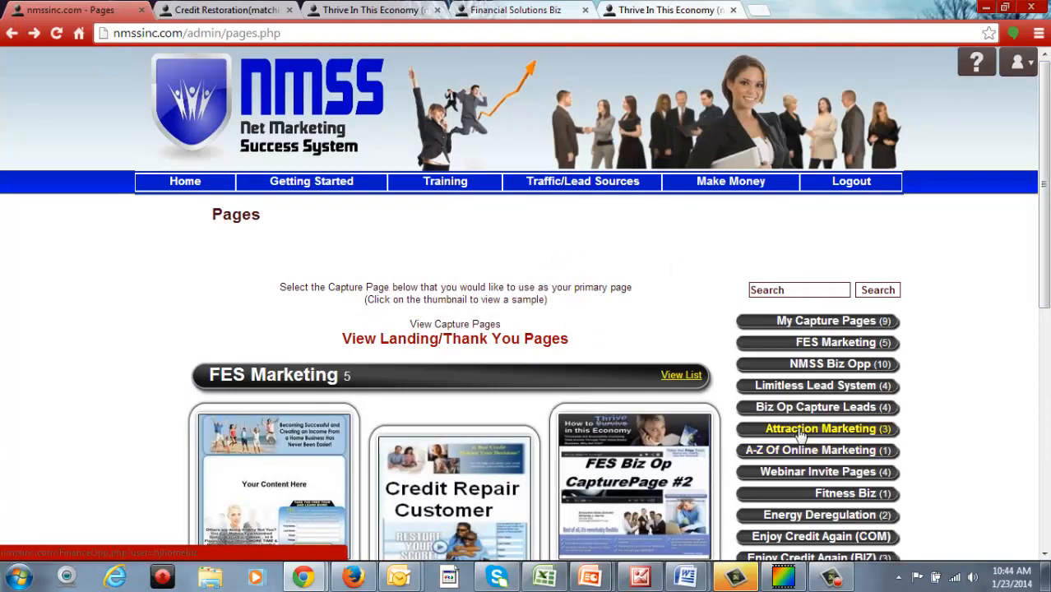
pyautogui.scroll(-2, 1046, 304)
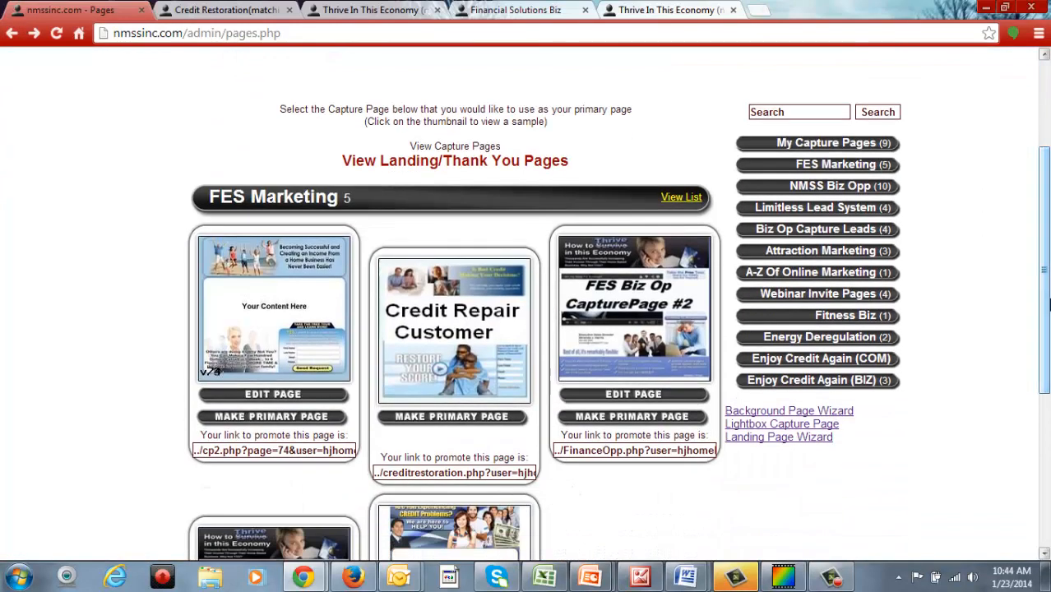